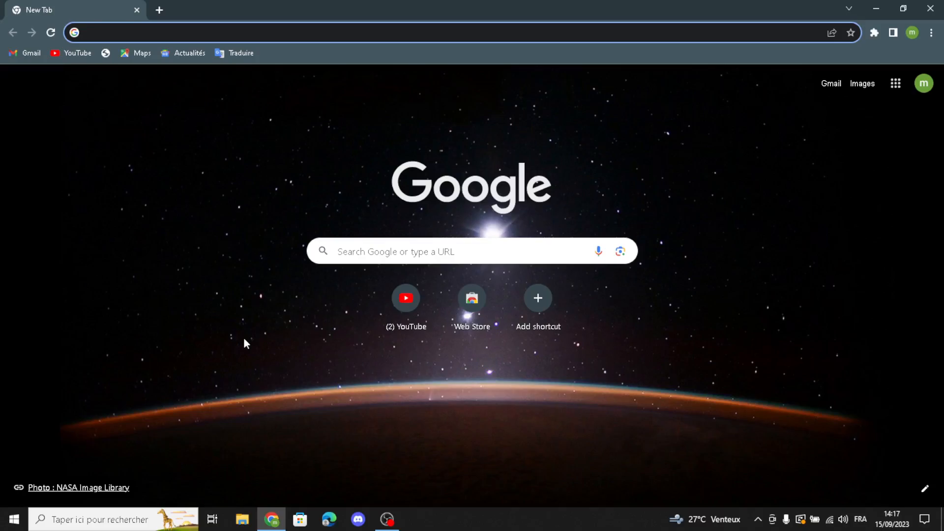
# Search Google for shopify and open Shopify's sponsored free trial page
pyautogui.click(138, 108)
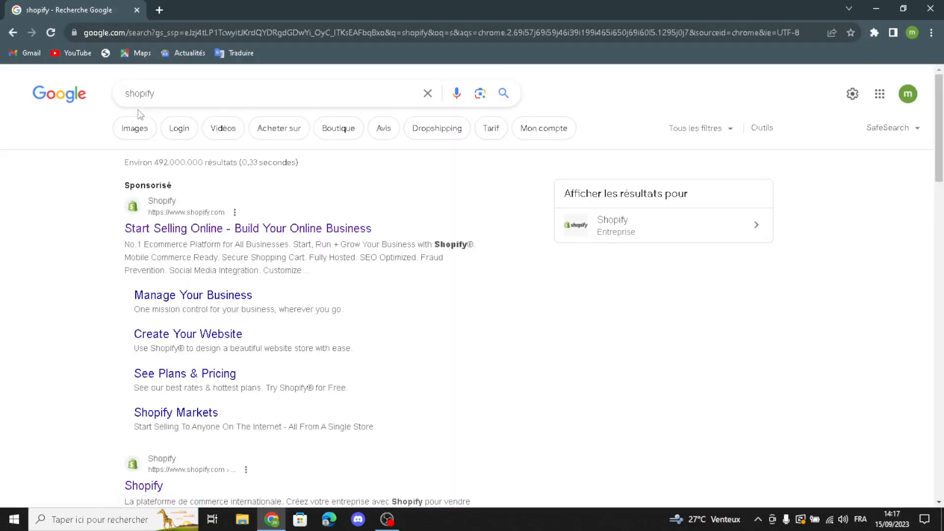
pyautogui.click(141, 232)
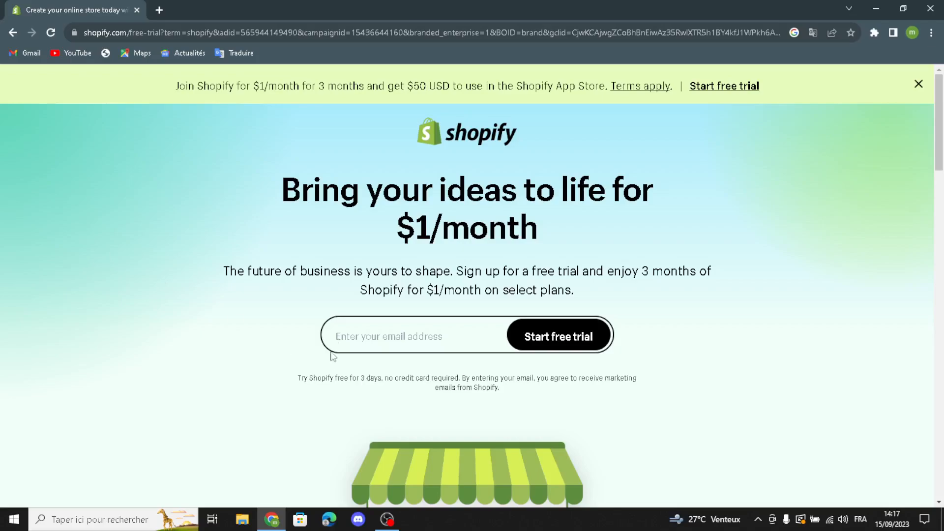
# Enter the email address on the Shopify trial page and start the free trial
pyautogui.click(387, 339)
pyautogui.click(449, 369)
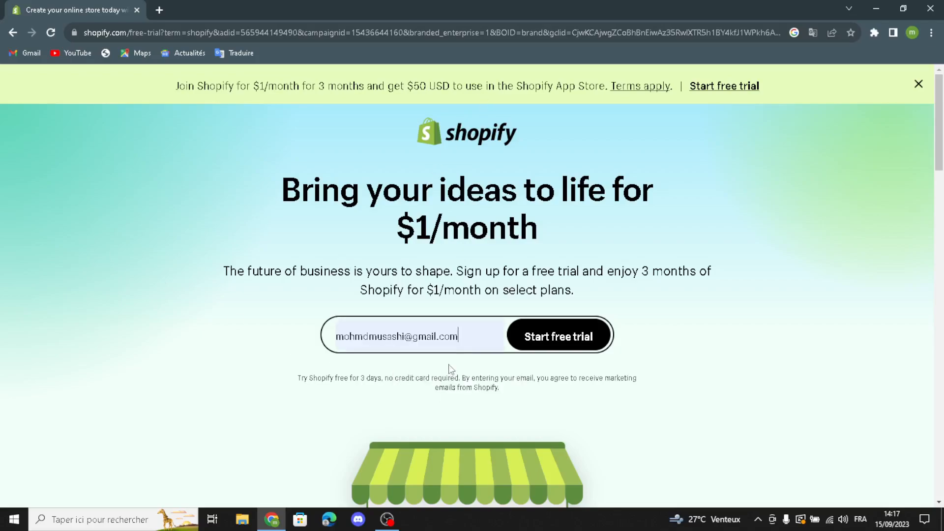
pyautogui.click(540, 340)
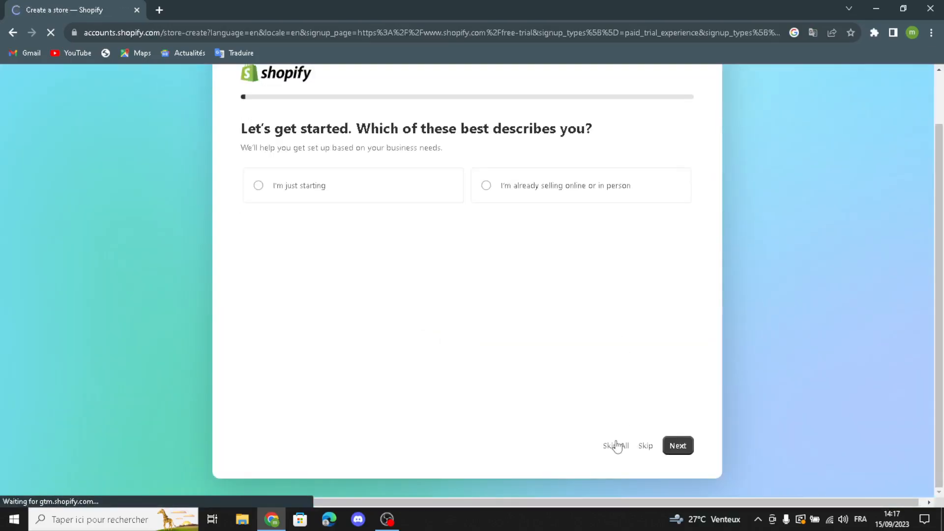
# Skip all the store setup questions and continue with the existing Shopify account
pyautogui.click(616, 447)
pyautogui.click(587, 373)
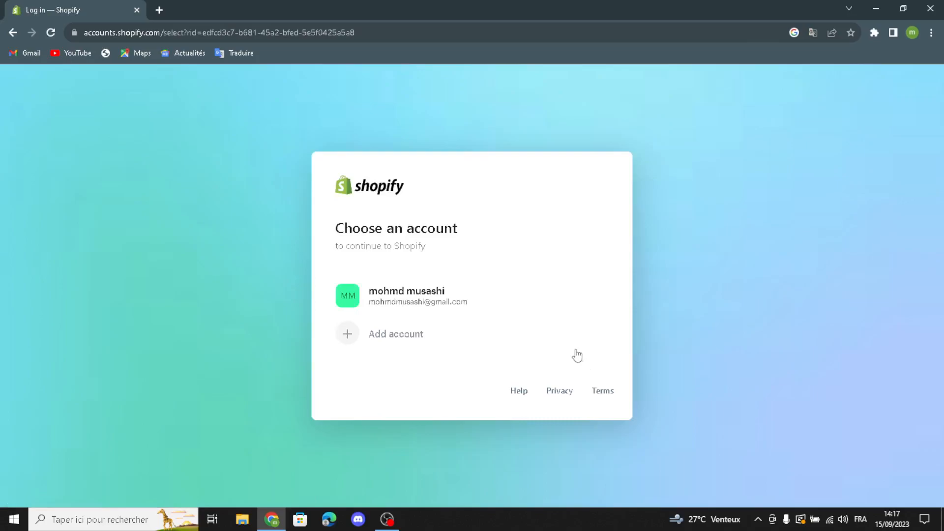
pyautogui.click(501, 302)
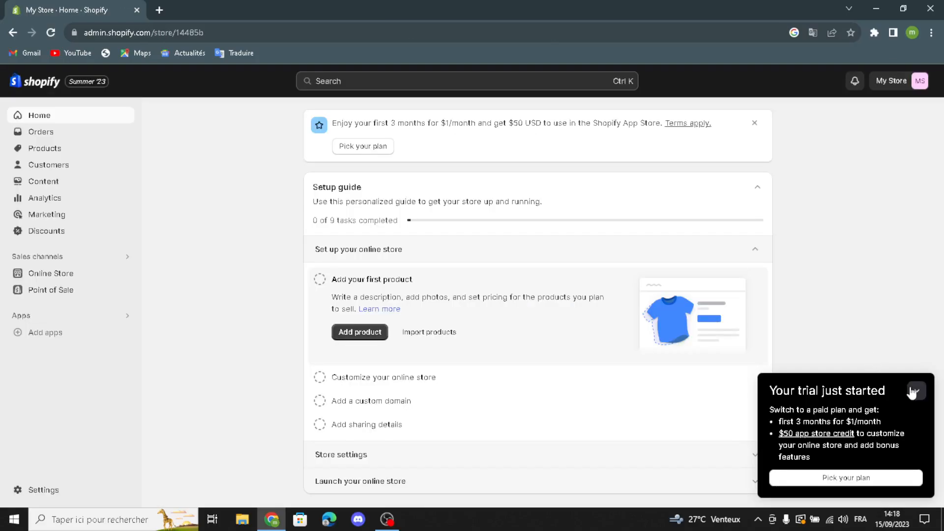
# Collapse the trial notice and add the free Spotlight theme to the online store's theme library
pyautogui.click(918, 391)
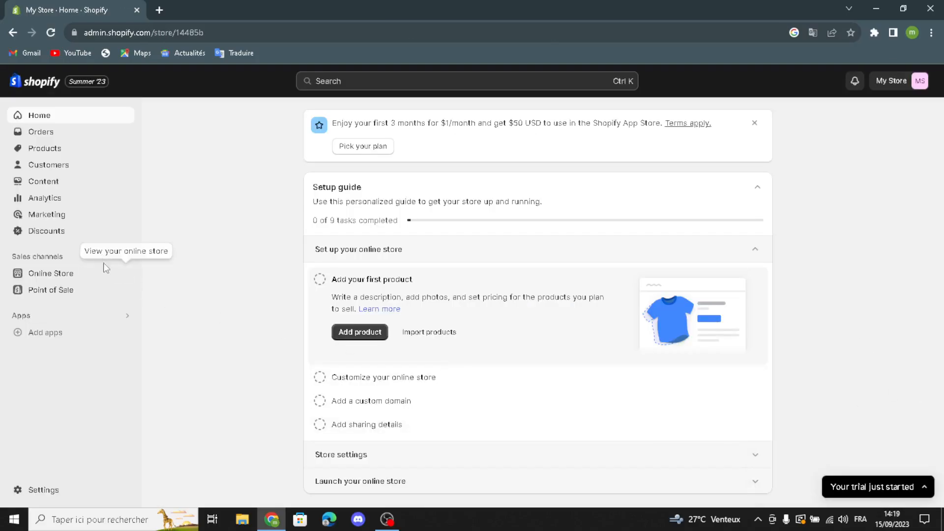
pyautogui.click(109, 279)
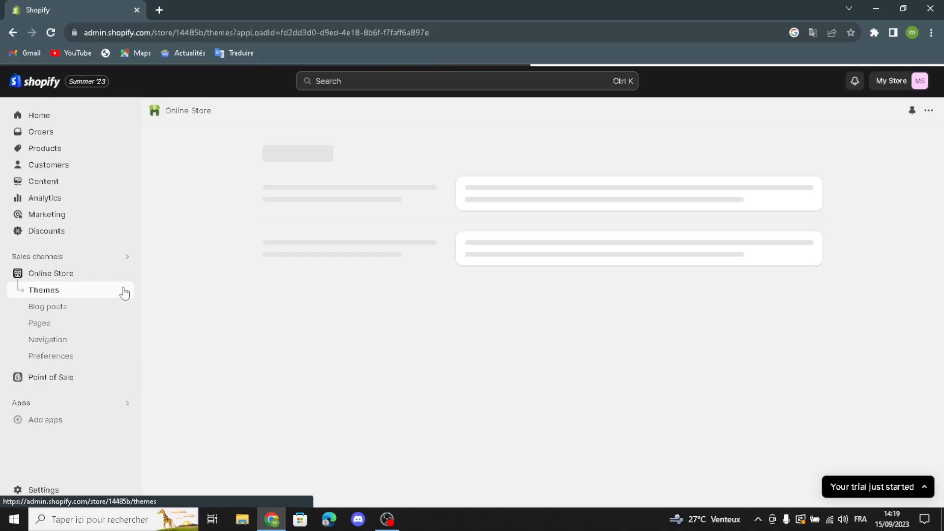
pyautogui.scroll(-7, 528, 403)
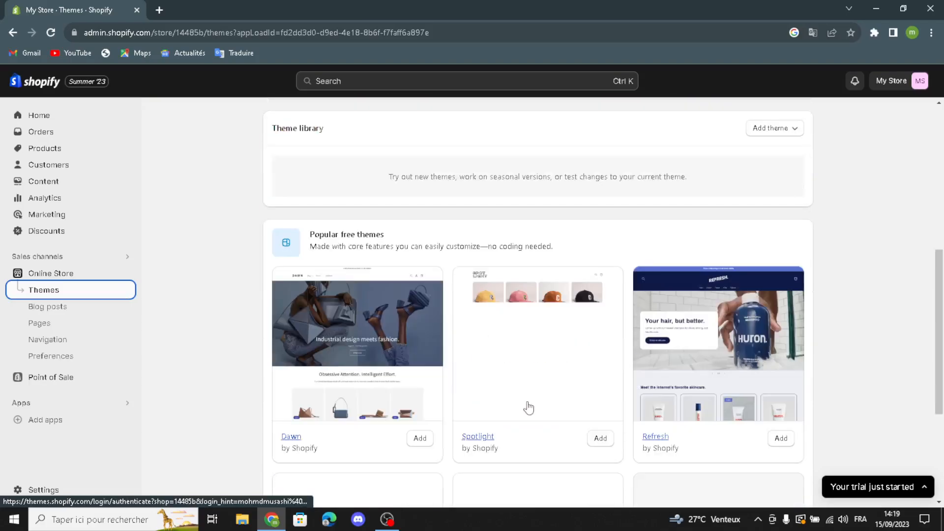
pyautogui.scroll(-3, 529, 406)
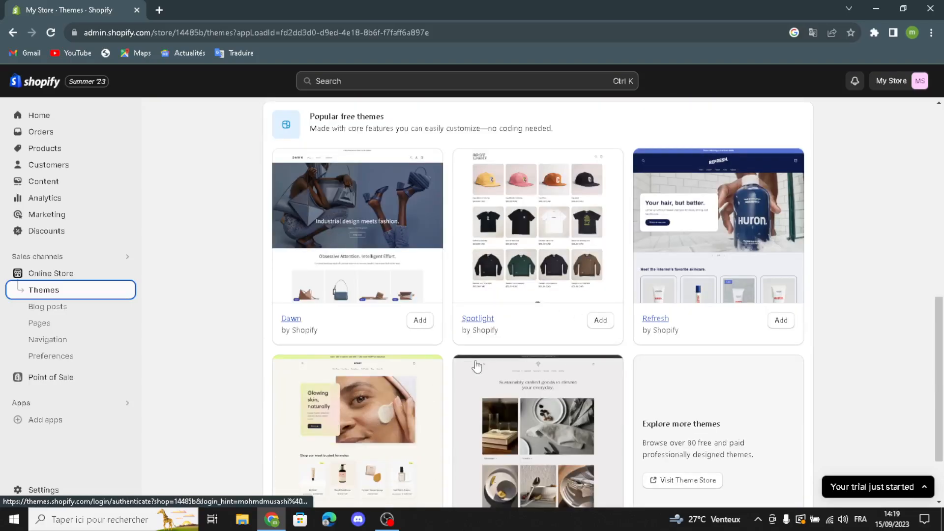
pyautogui.scroll(-2, 560, 333)
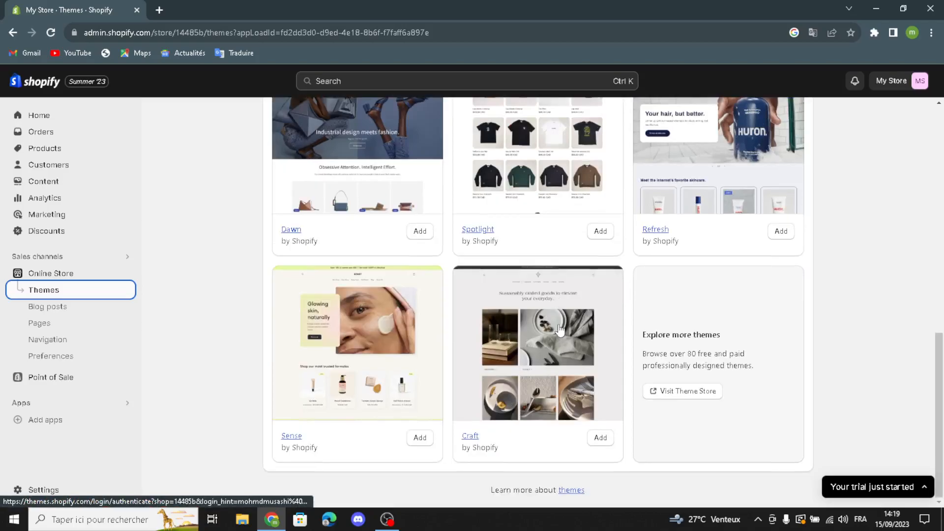
pyautogui.scroll(3, 560, 331)
pyautogui.click(600, 349)
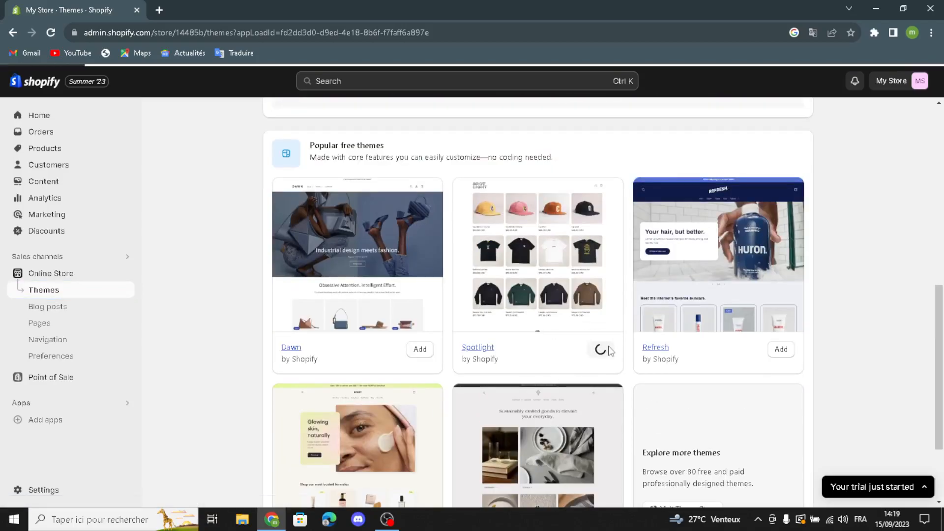
# Publish the Spotlight theme as the store's current theme and open it for customization
pyautogui.scroll(-1, 472, 457)
pyautogui.scroll(-2, 360, 459)
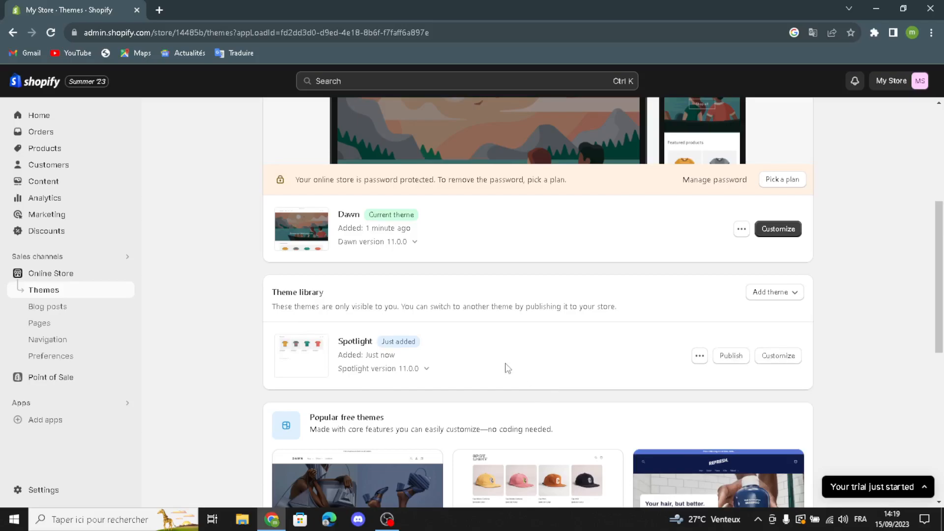
pyautogui.click(735, 357)
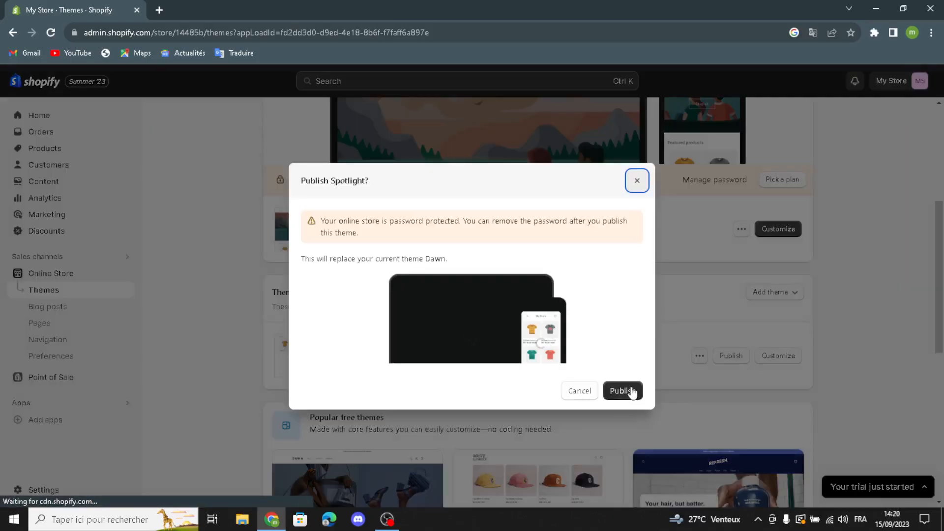
pyautogui.click(633, 392)
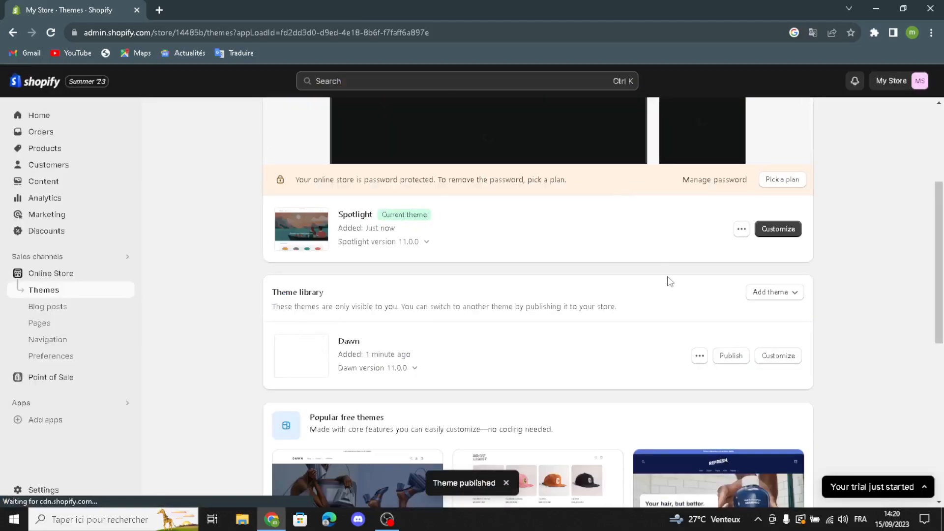
pyautogui.click(785, 230)
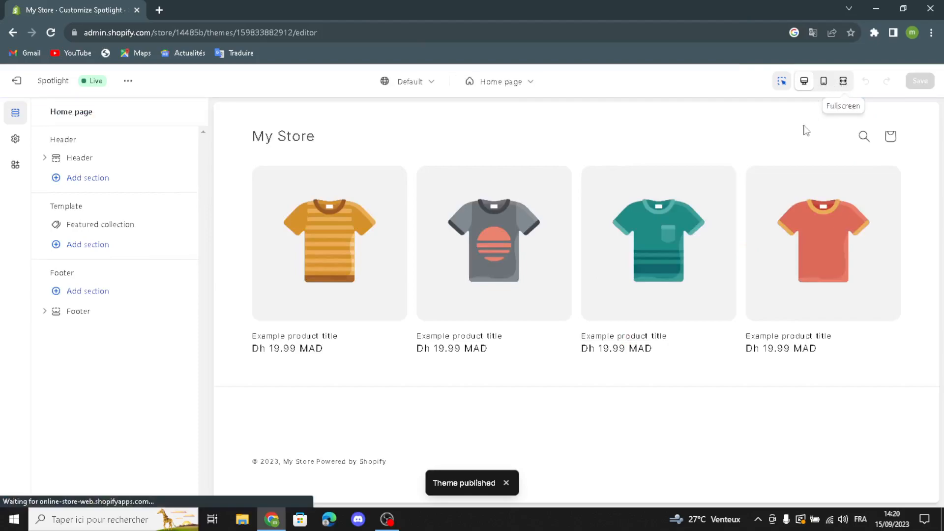
# Preview the home page in mobile and fullscreen layouts, then return to the desktop view
pyautogui.click(821, 89)
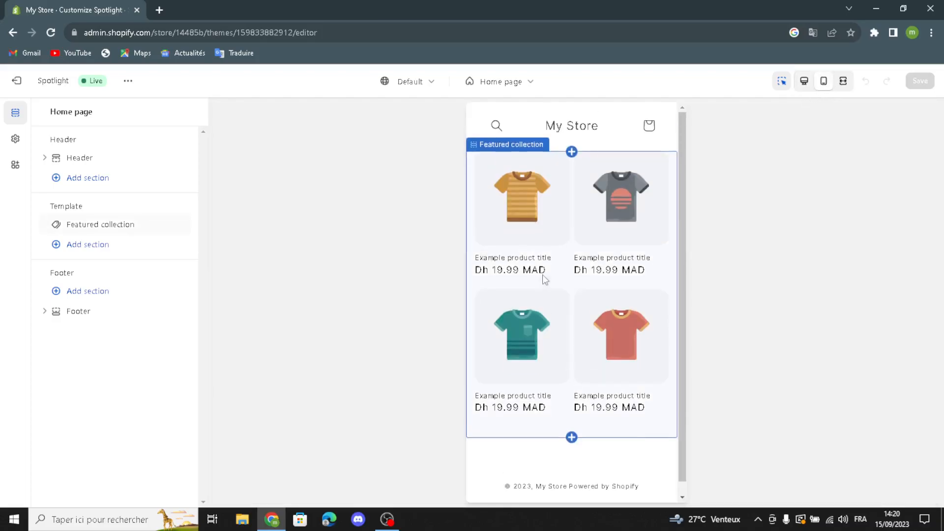
pyautogui.click(843, 83)
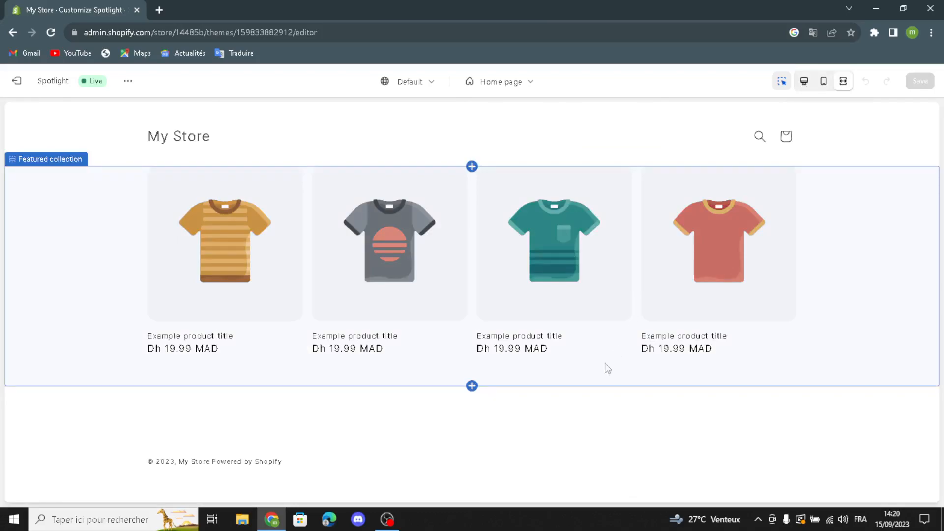
pyautogui.click(805, 82)
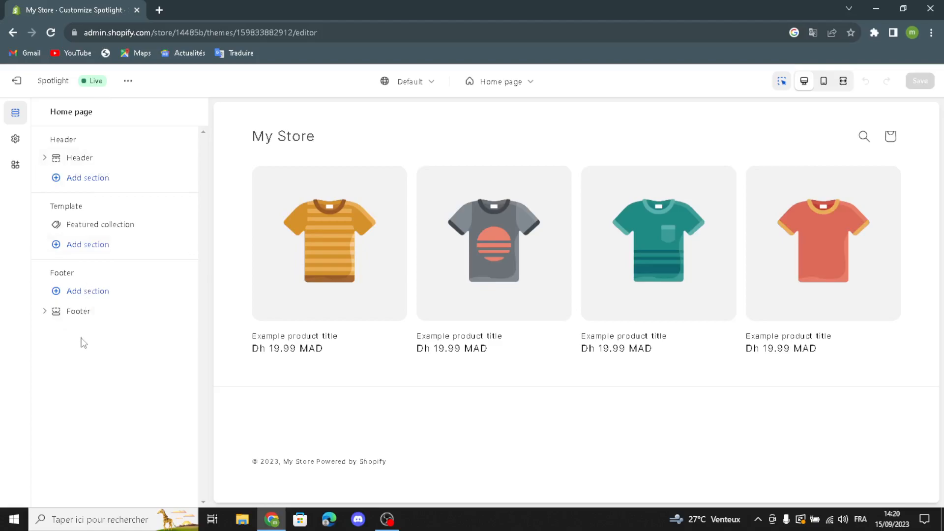
# Add an Image banner section to the home page template and move it above the Featured collection
pyautogui.click(87, 245)
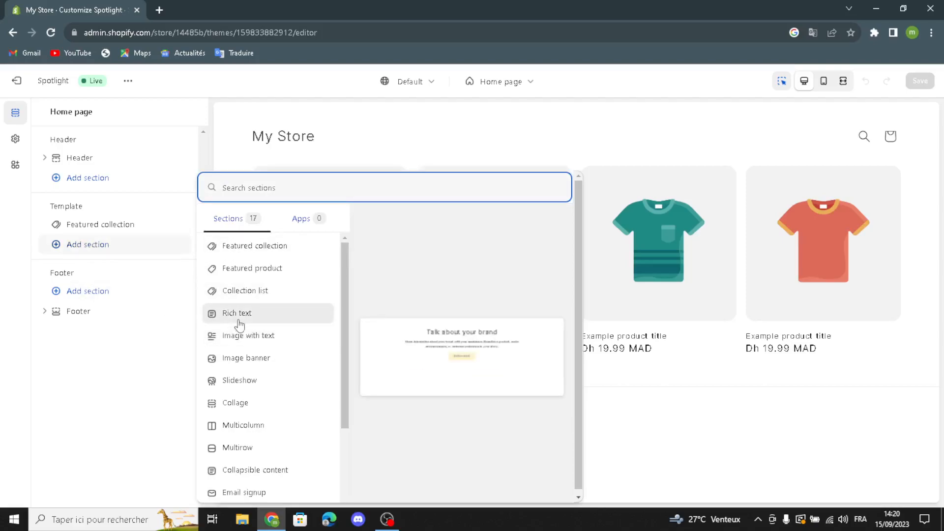
pyautogui.click(251, 363)
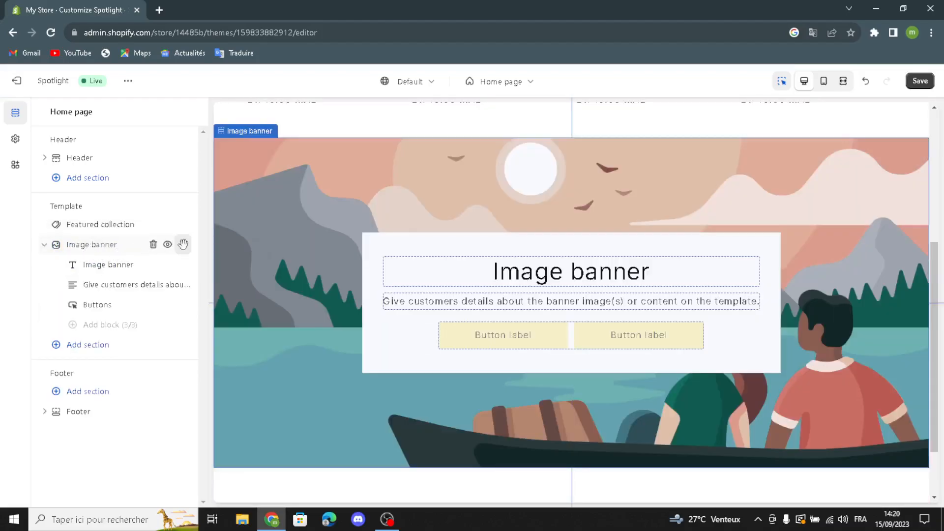
pyautogui.moveTo(183, 244); pyautogui.dragTo(184, 206)
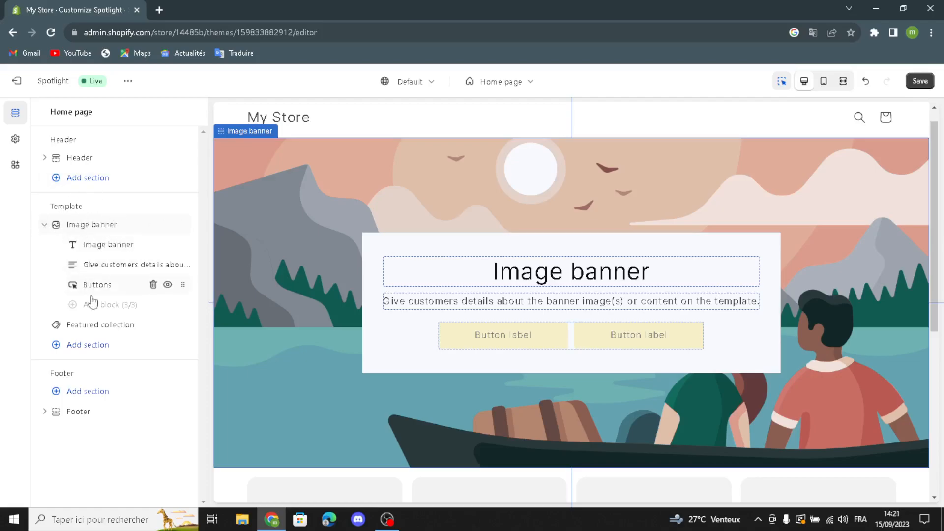
pyautogui.scroll(1, 279, 282)
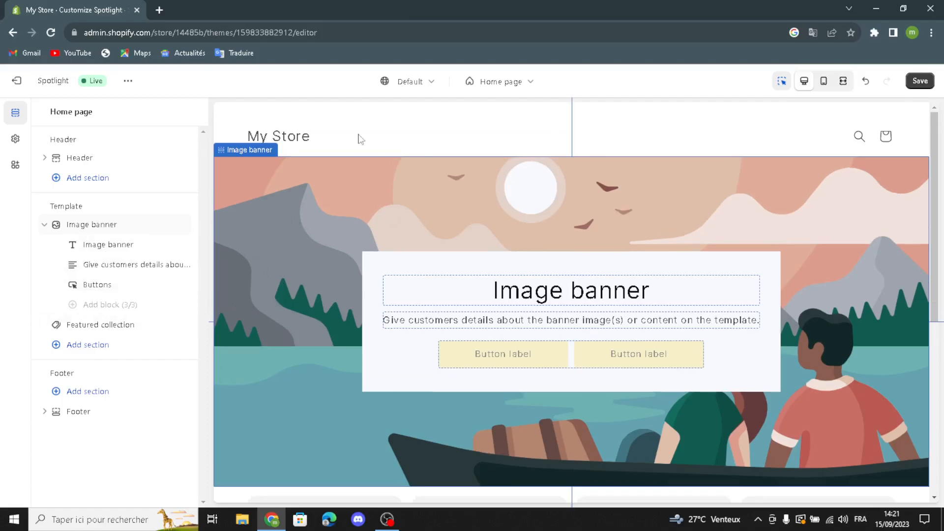
# Open the Header section's settings and examine the desktop logo position options
pyautogui.click(78, 158)
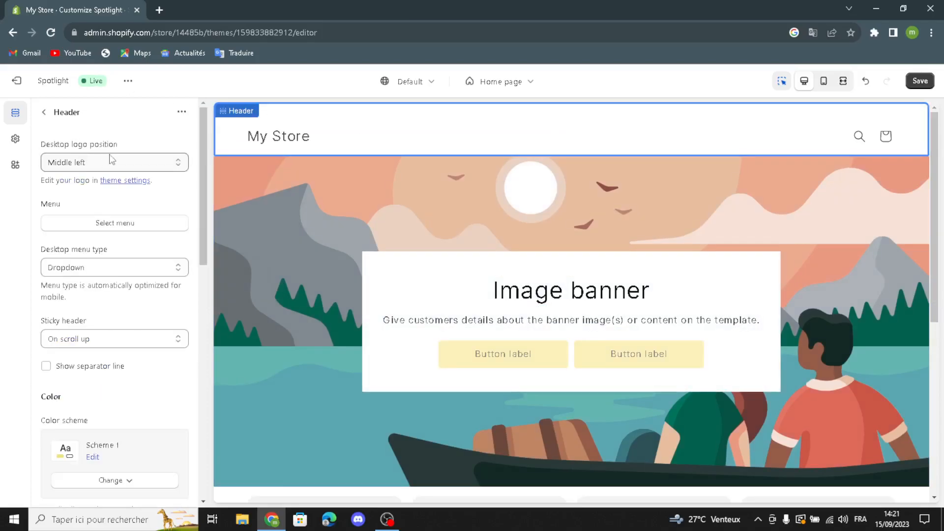
pyautogui.click(69, 166)
pyautogui.click(67, 167)
pyautogui.click(64, 169)
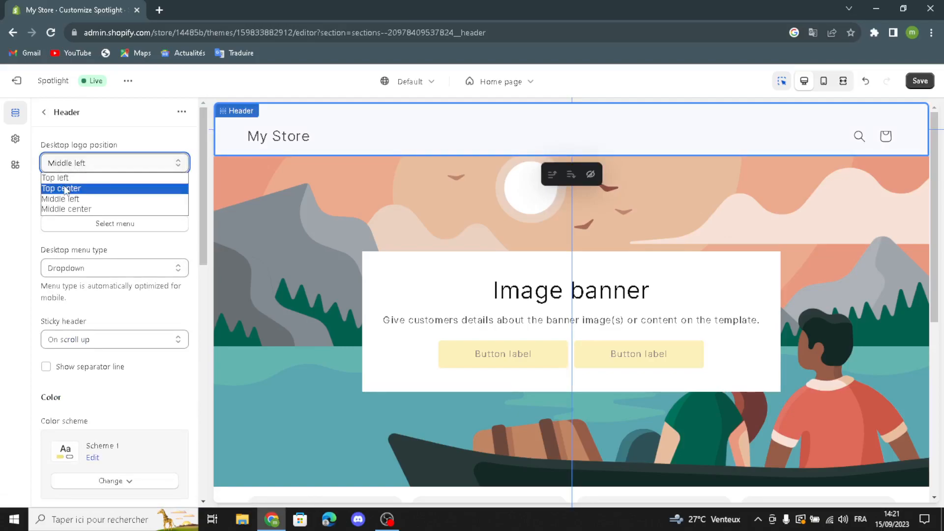
pyautogui.click(81, 167)
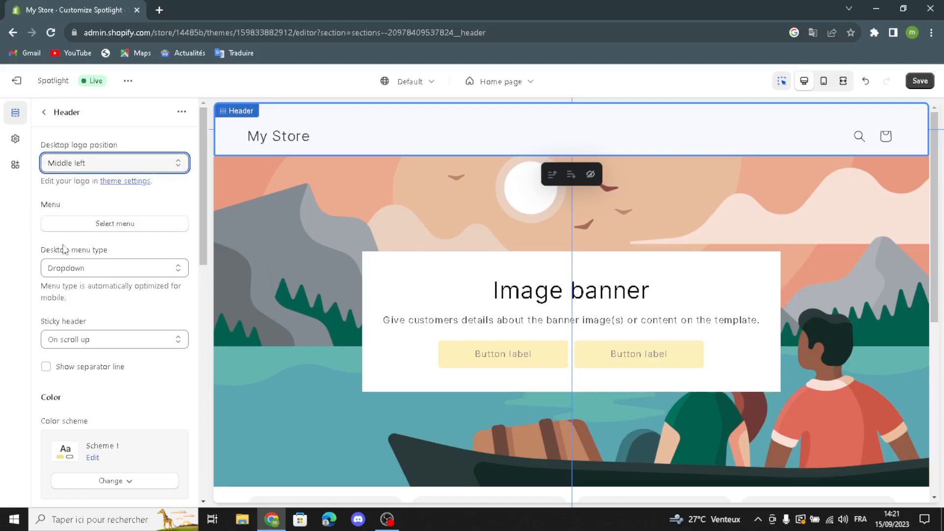
# Check the header's desktop menu type and sticky header options, and enable the separator line
pyautogui.scroll(-1, 105, 256)
pyautogui.click(90, 208)
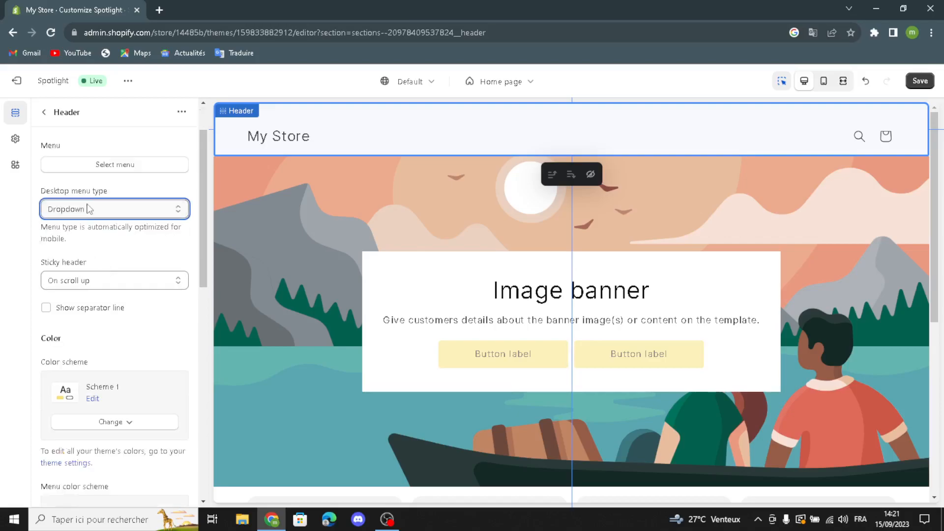
pyautogui.click(76, 281)
pyautogui.click(81, 279)
pyautogui.scroll(-1, 72, 324)
pyautogui.click(46, 249)
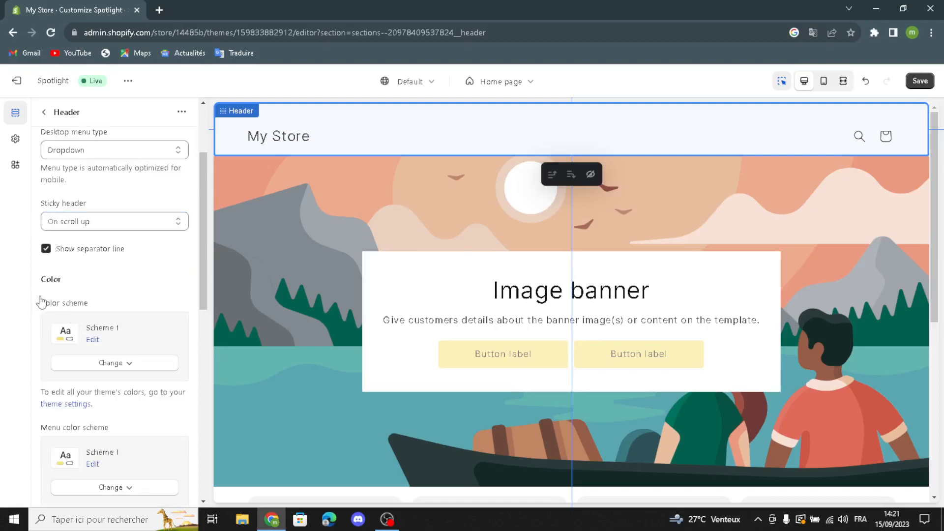
# Examine the header's color scheme, menu color scheme, and country/region and language selector settings
pyautogui.scroll(-1, 73, 305)
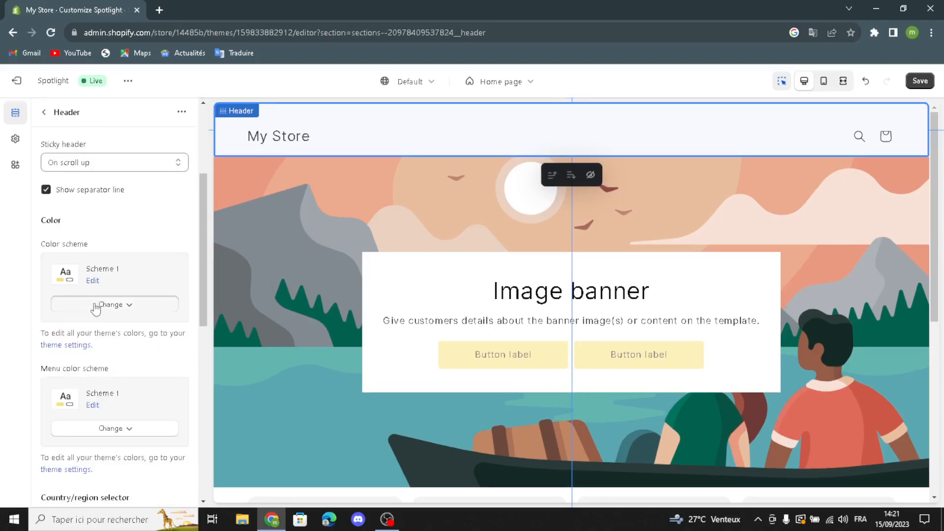
pyautogui.click(94, 429)
pyautogui.click(99, 431)
pyautogui.scroll(-2, 101, 435)
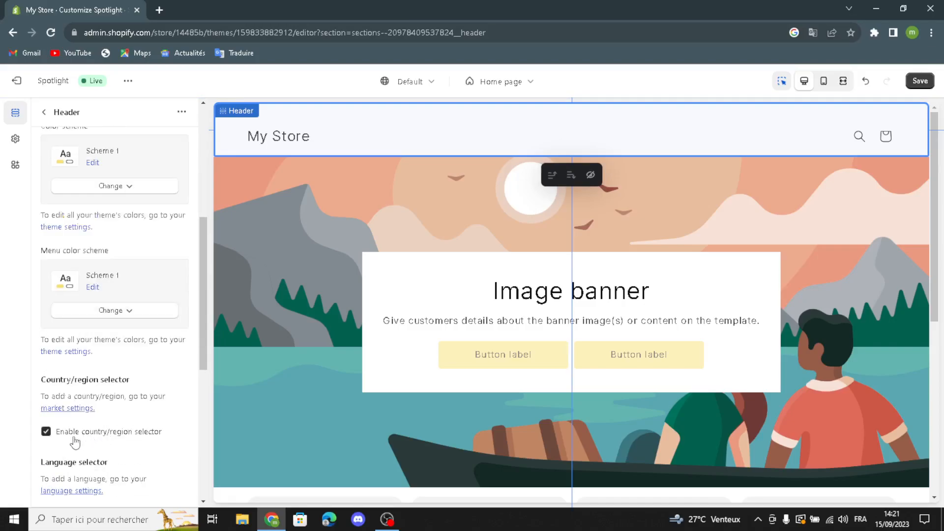
pyautogui.scroll(-1, 130, 462)
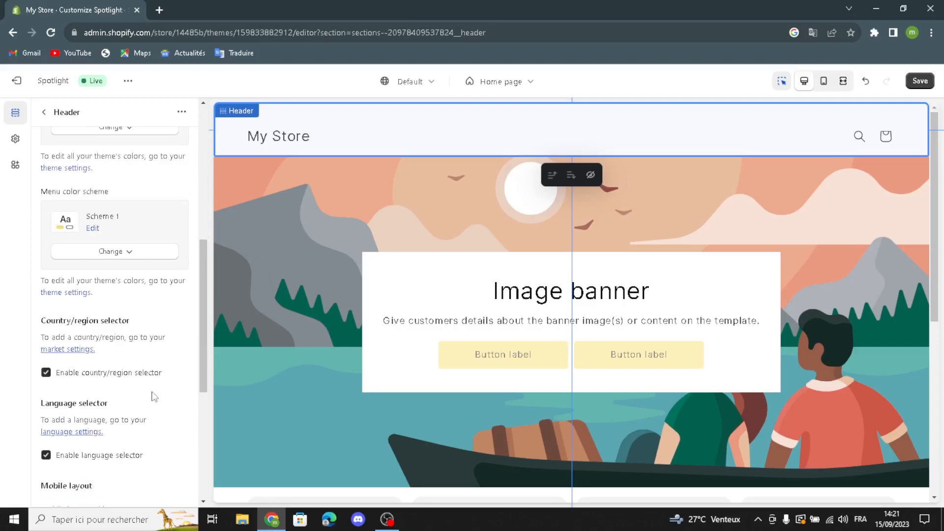
pyautogui.scroll(-5, 77, 465)
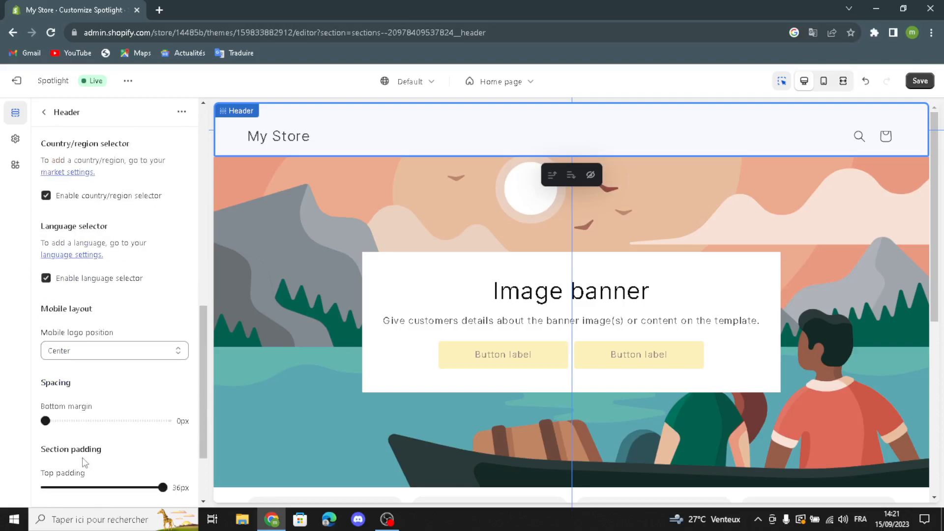
# Check the header's mobile logo position options, then examine the spacing and section padding settings
pyautogui.scroll(2, 74, 452)
pyautogui.click(67, 374)
pyautogui.click(67, 374)
pyautogui.click(68, 370)
pyautogui.click(72, 379)
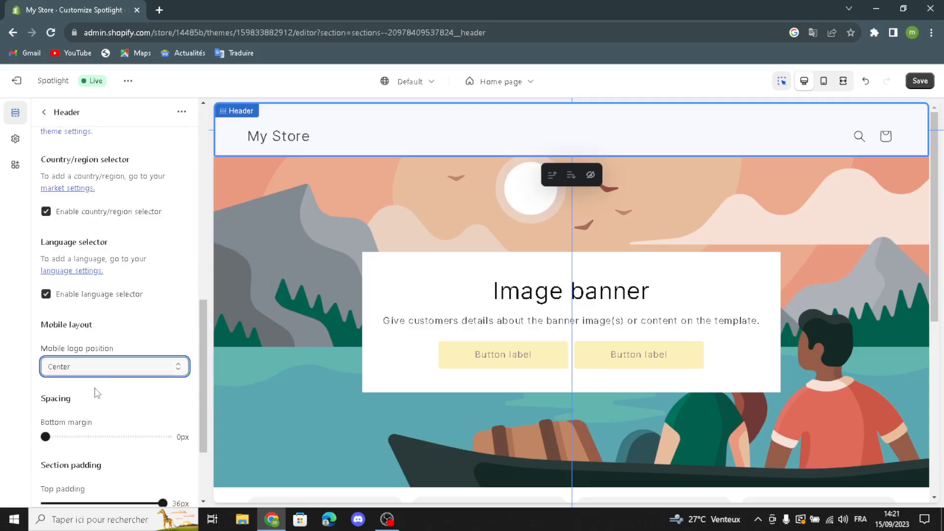
pyautogui.scroll(-2, 75, 355)
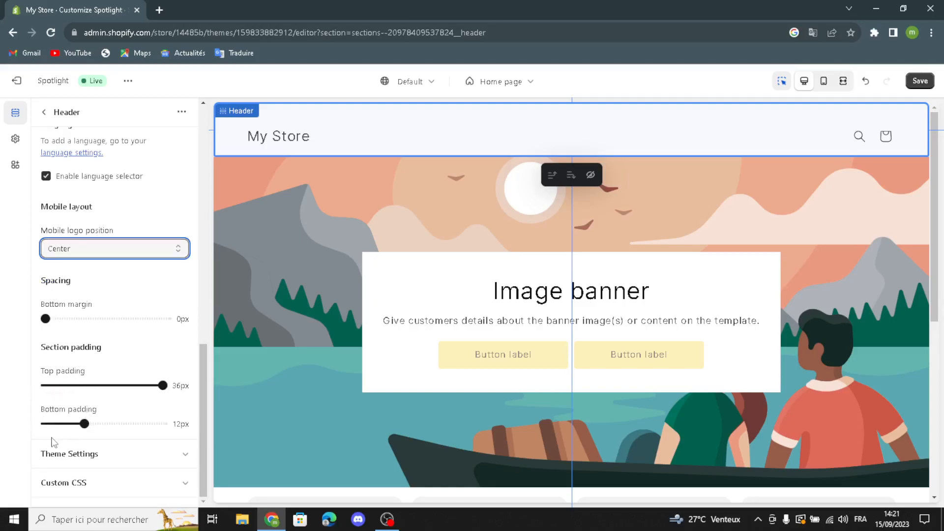
# Expand the header's Theme Settings and examine the search suggestions, cart type, social media and logo options
pyautogui.click(66, 454)
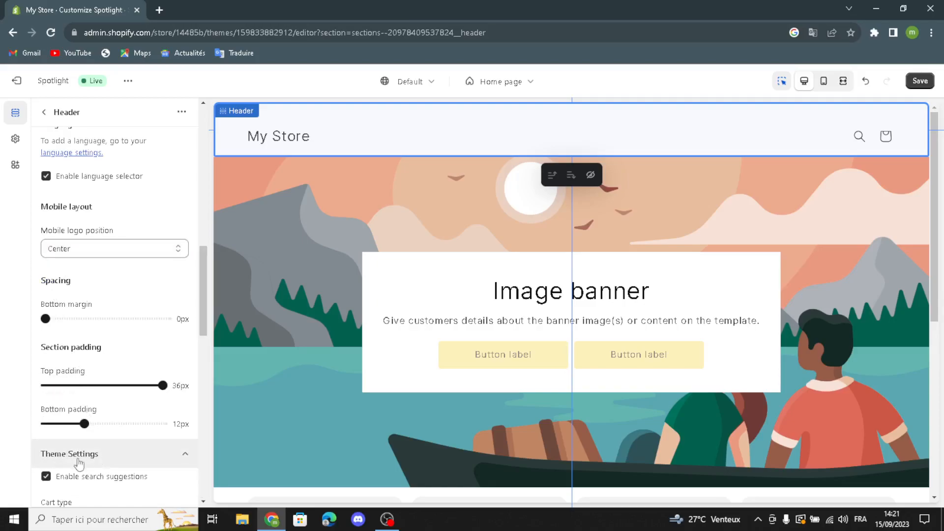
pyautogui.scroll(-2, 96, 458)
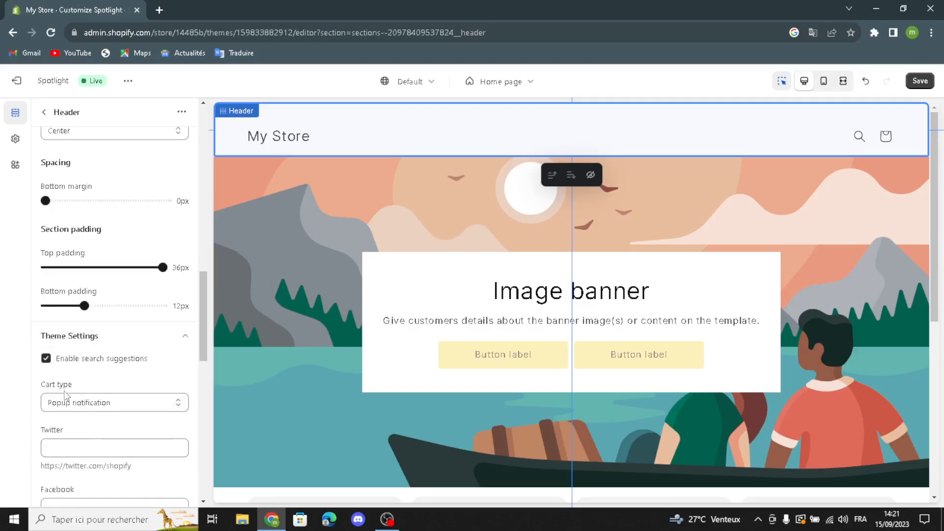
pyautogui.scroll(-1, 97, 431)
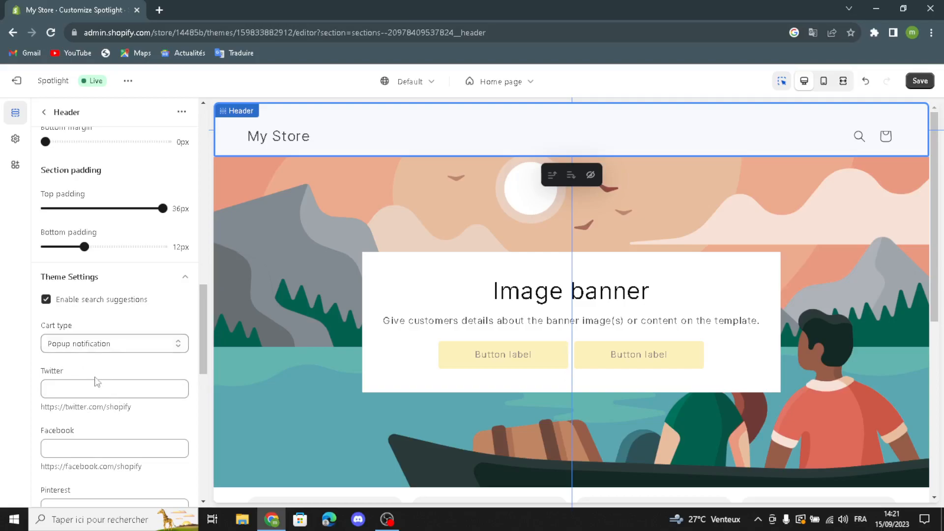
pyautogui.scroll(-1, 95, 378)
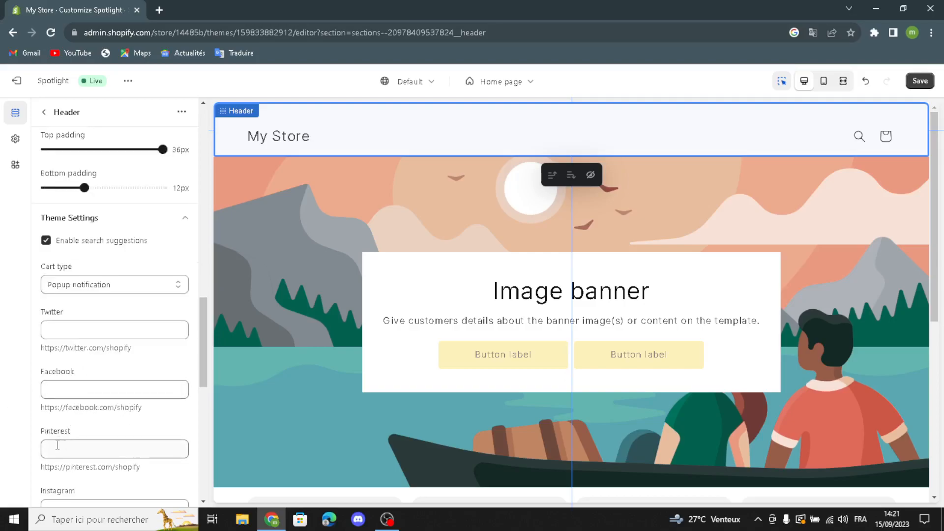
pyautogui.scroll(-1, 61, 446)
pyautogui.scroll(3, 68, 419)
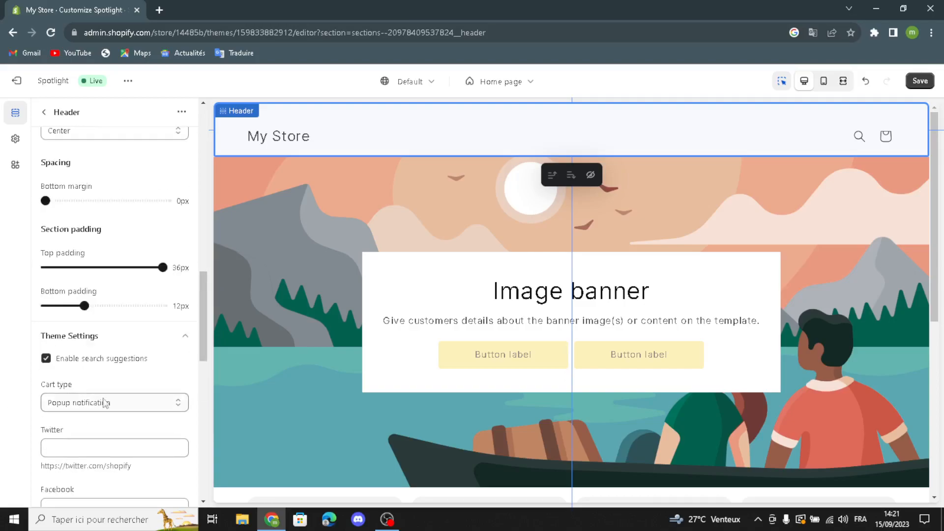
pyautogui.scroll(-10, 104, 401)
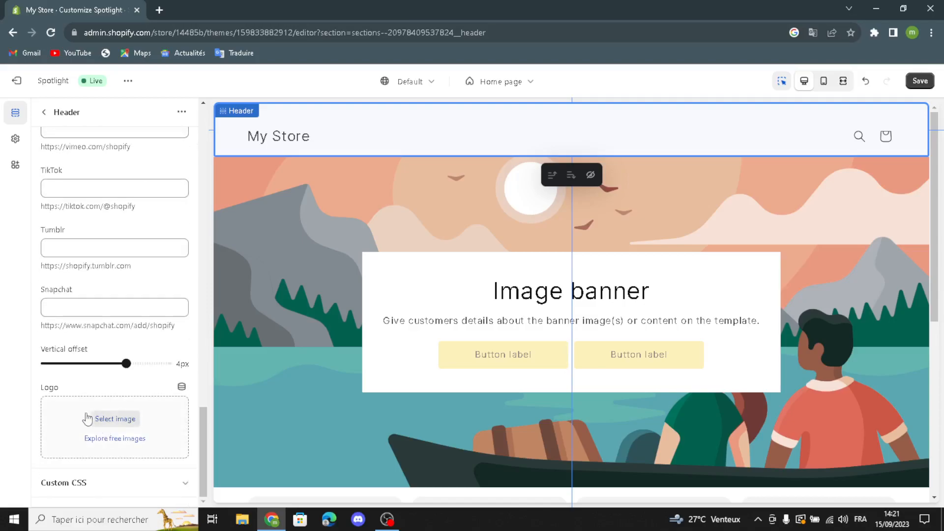
# Open the header's logo image selection and search Google in a new browser tab for "luxury goods logo ideas"
pyautogui.click(119, 421)
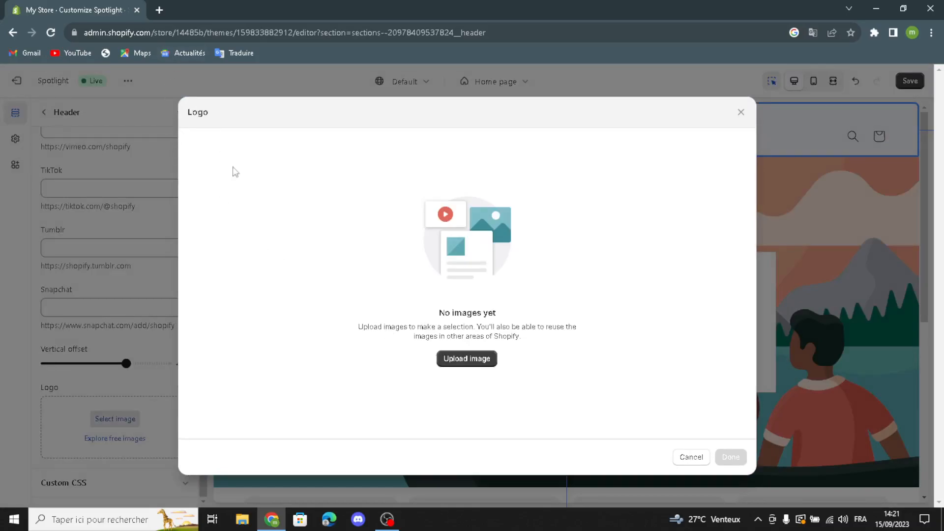
pyautogui.click(159, 10)
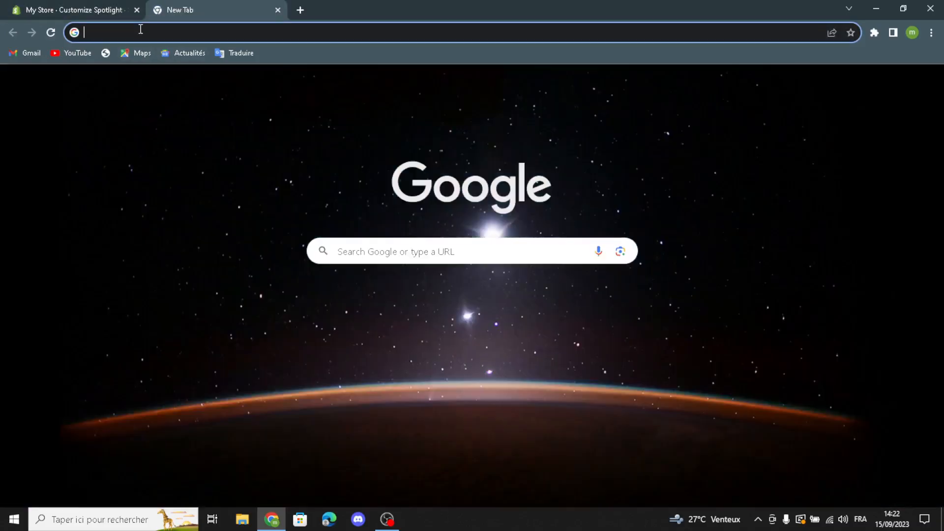
pyautogui.click(140, 29)
pyautogui.write('lux')
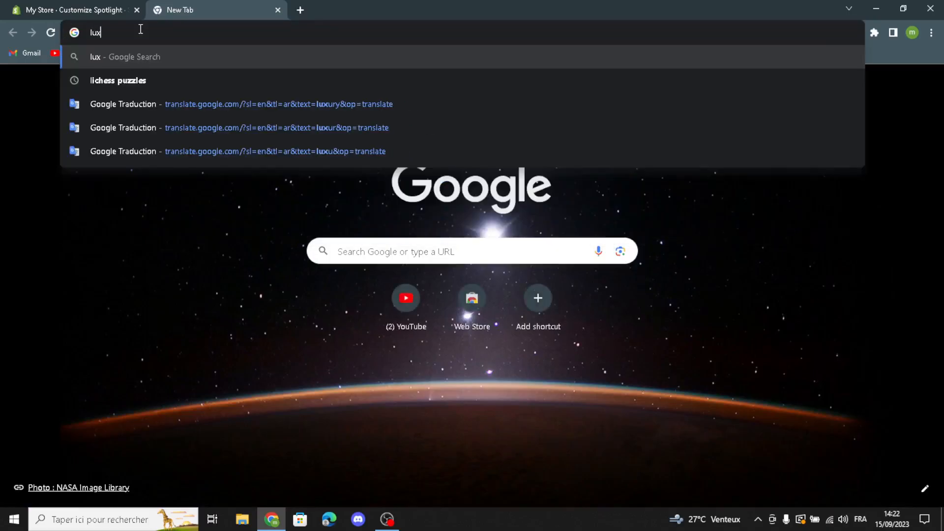
pyautogui.write('ury')
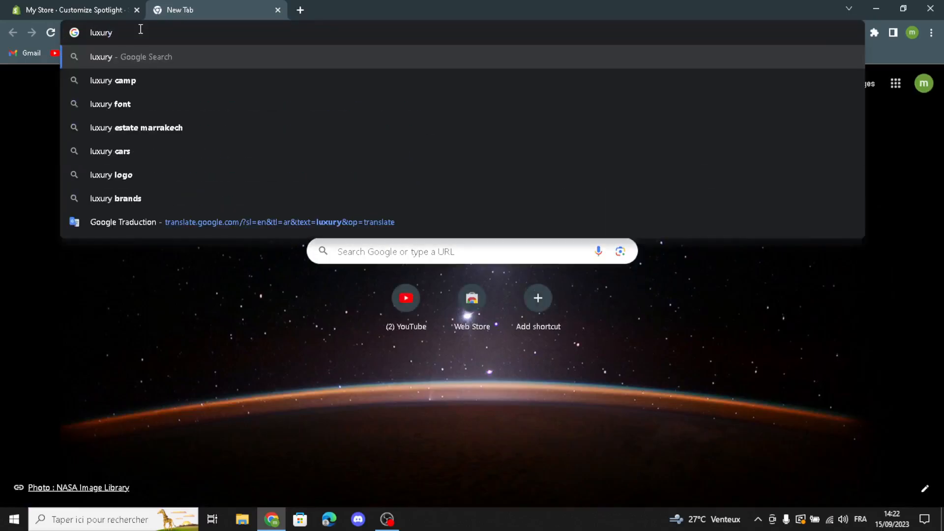
pyautogui.write('goo')
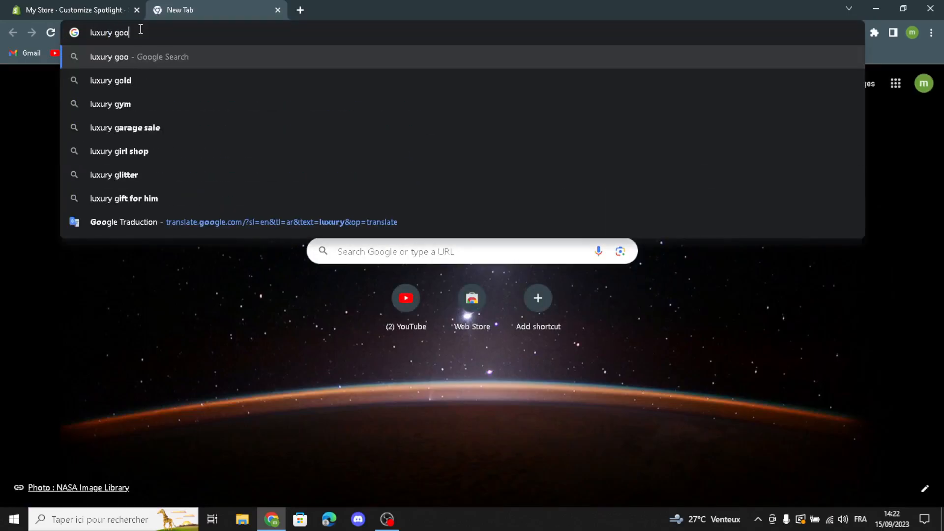
pyautogui.write('ds logo ide')
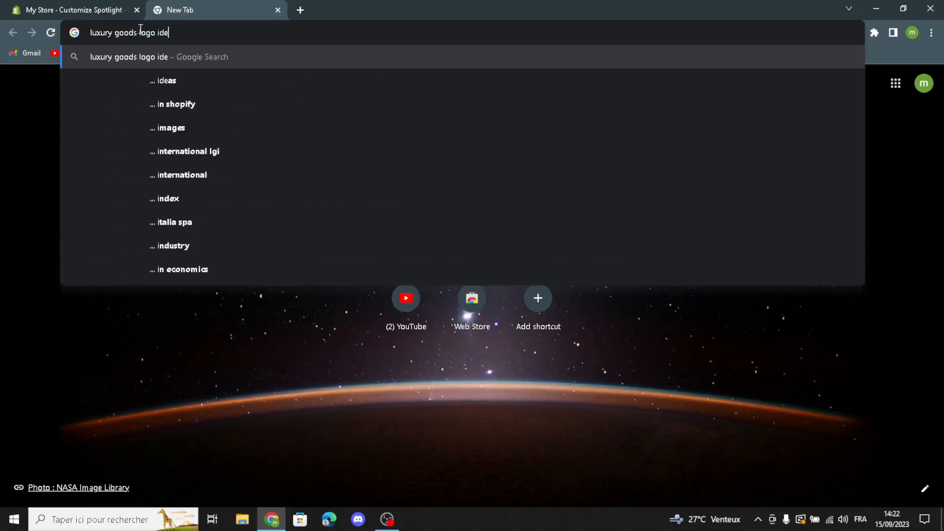
pyautogui.press('Down')
pyautogui.press('Return')
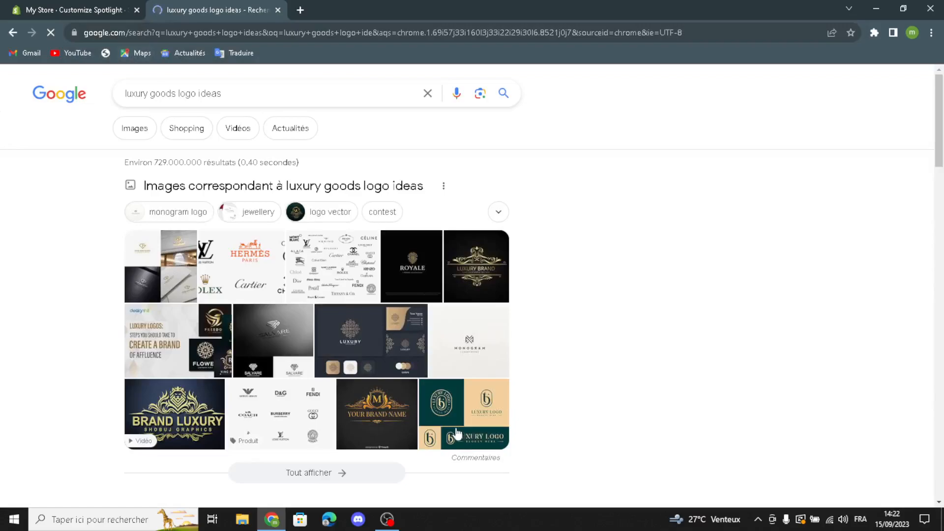
# Upload the Monogram logo image from the search results, set it as the header logo and return to the home page sections
pyautogui.moveTo(430, 424); pyautogui.dragTo(435, 303)
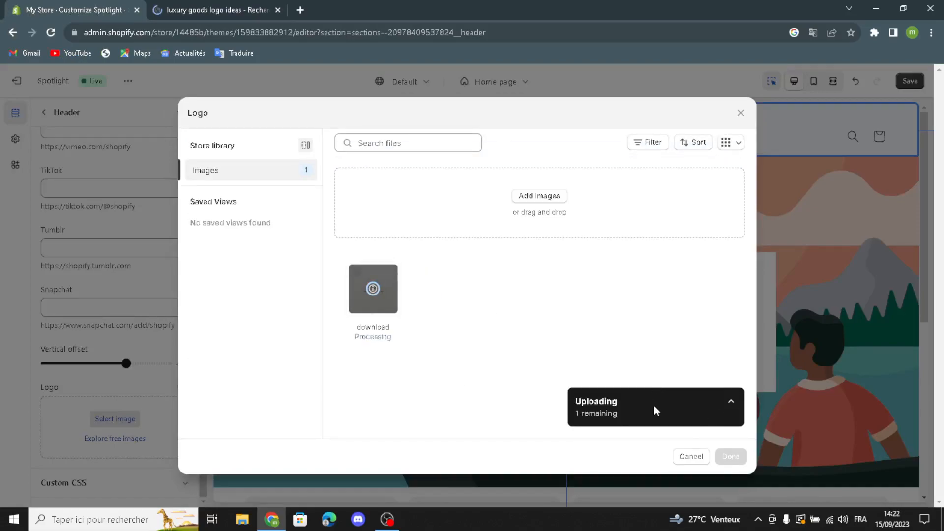
pyautogui.click(730, 456)
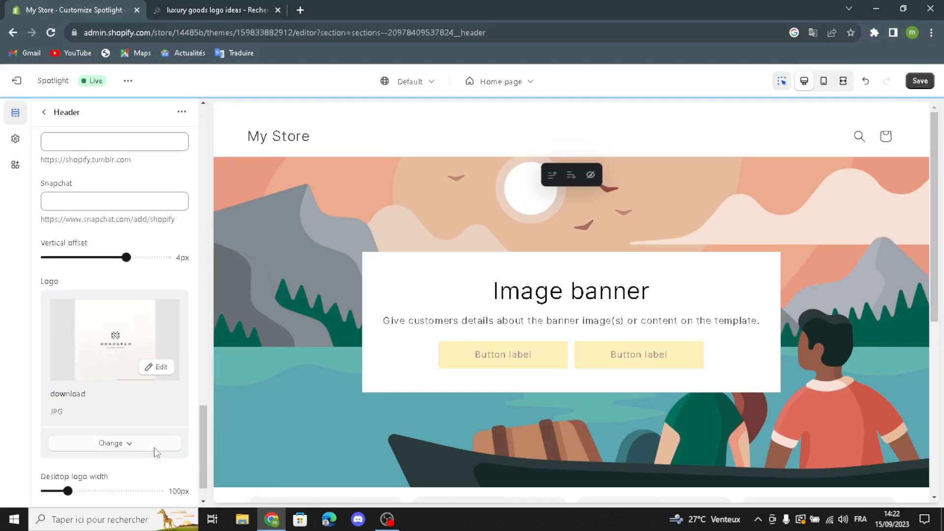
pyautogui.scroll(-1, 155, 450)
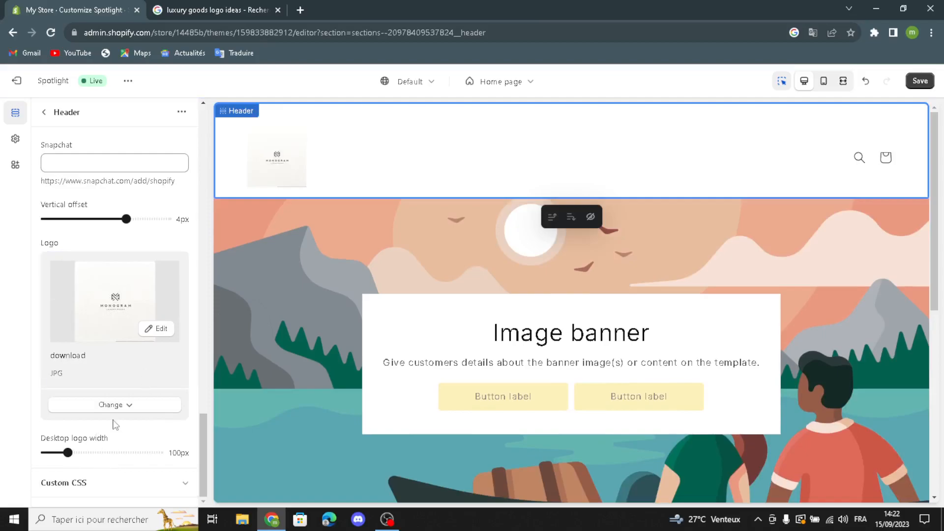
pyautogui.scroll(3, 114, 424)
pyautogui.click(42, 114)
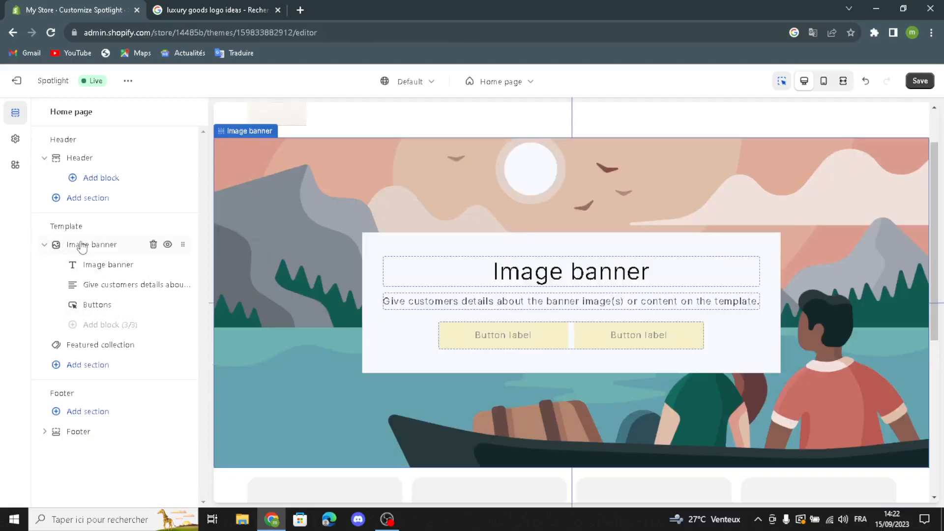
# Open the Image banner's first image selection and search Google Images for "luxury goods"
pyautogui.click(82, 245)
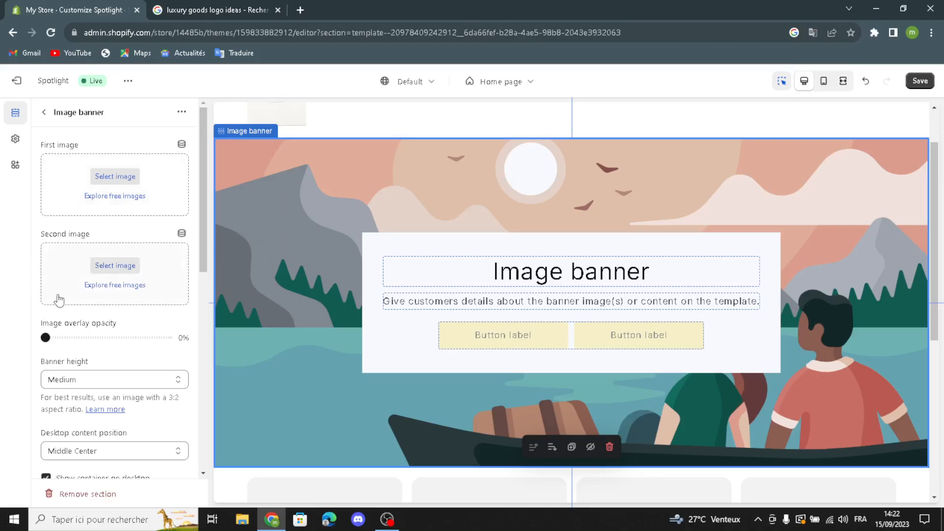
pyautogui.click(116, 176)
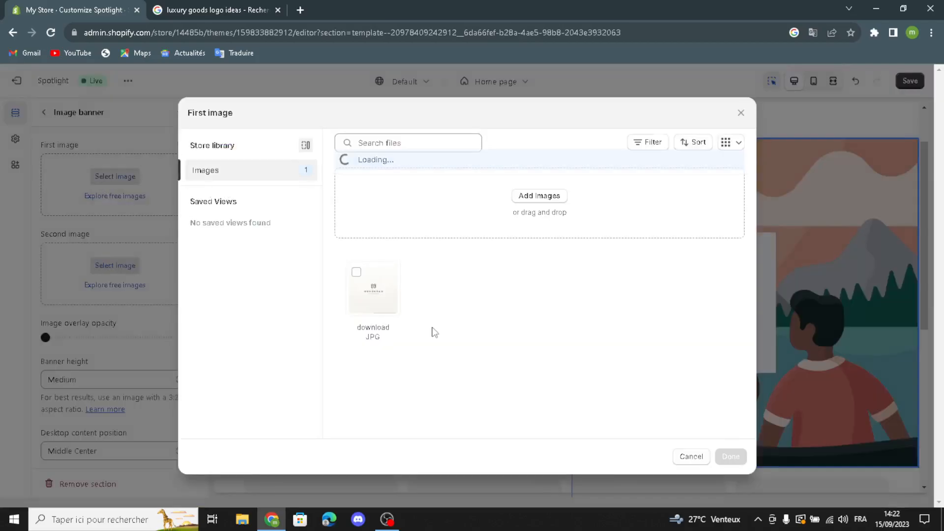
pyautogui.click(197, 12)
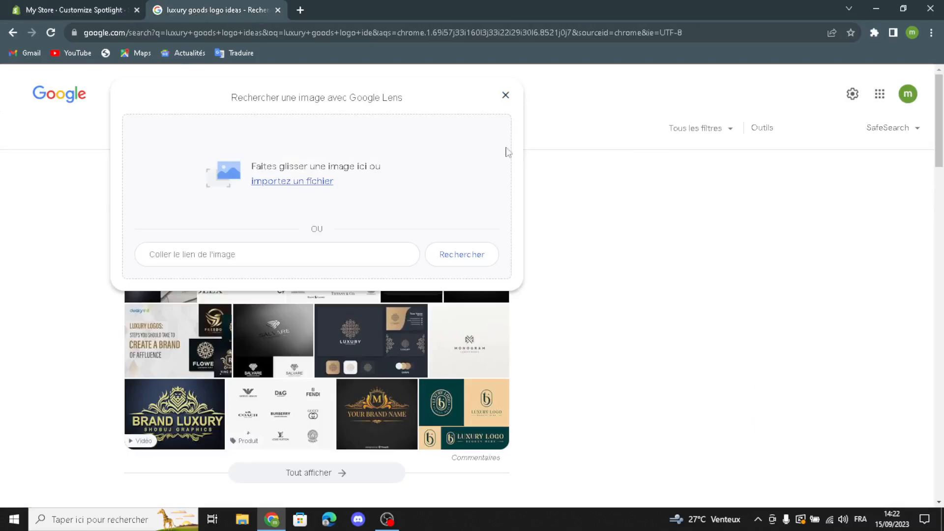
pyautogui.click(505, 95)
pyautogui.click(149, 135)
pyautogui.moveTo(242, 88); pyautogui.dragTo(158, 113)
pyautogui.press('BackSpace')
pyautogui.press('Return')
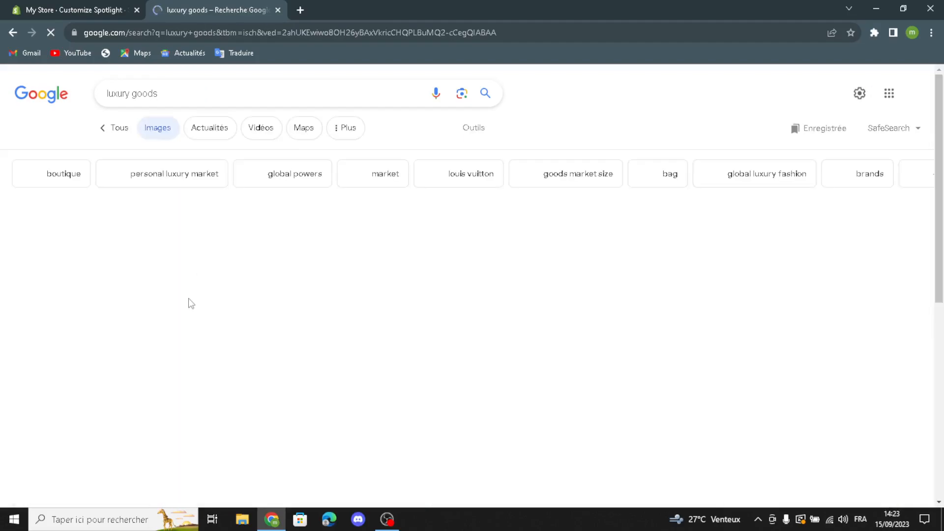
# Pick the luxury brand collage from the image results, upload it as "luxo" and set it as the Image banner's first image
pyautogui.scroll(-1, 190, 315)
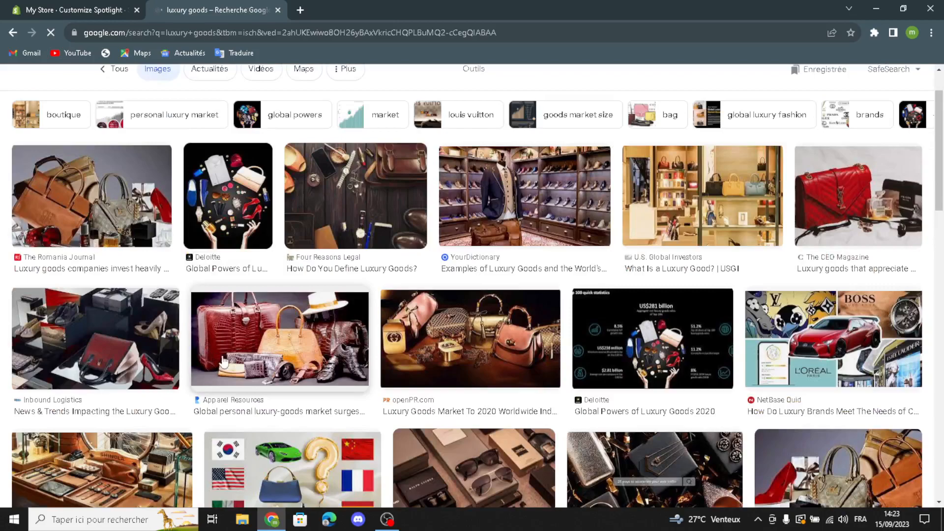
pyautogui.scroll(-1, 369, 415)
pyautogui.scroll(-3, 369, 415)
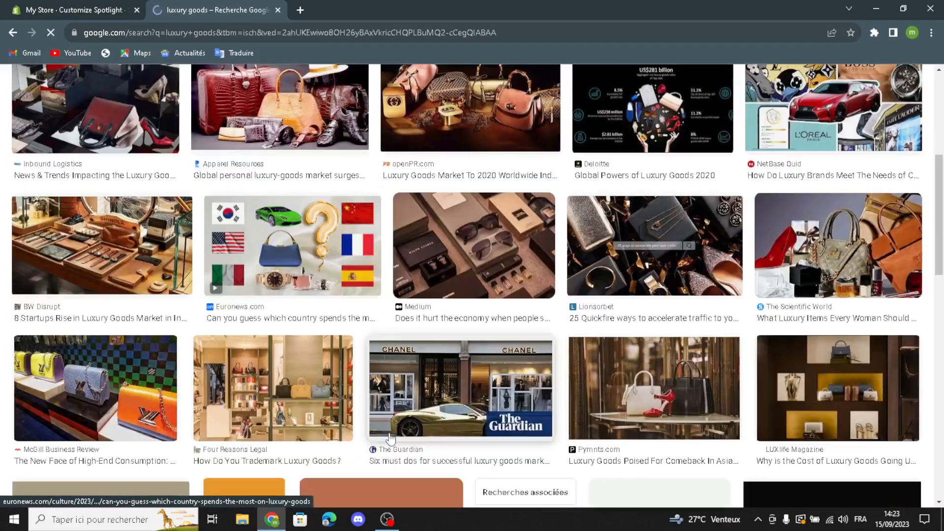
pyautogui.scroll(-3, 392, 438)
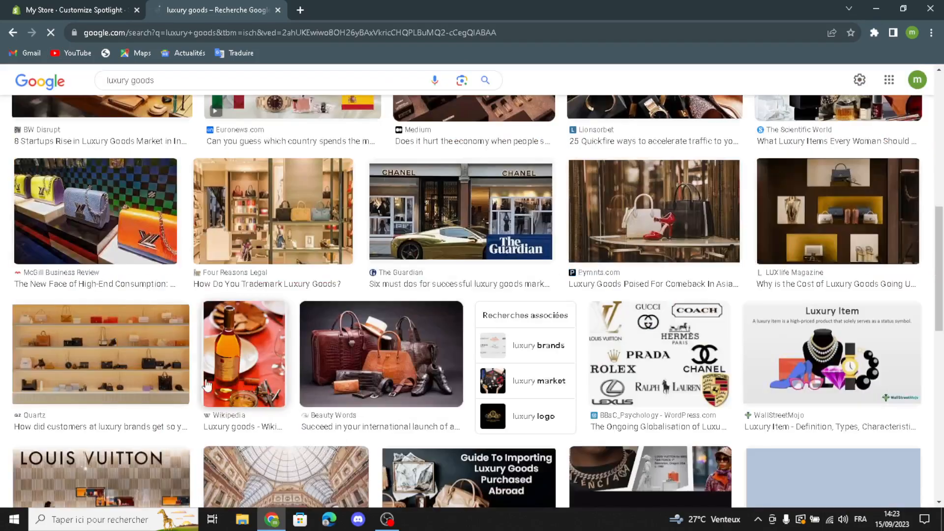
pyautogui.scroll(-1, 400, 417)
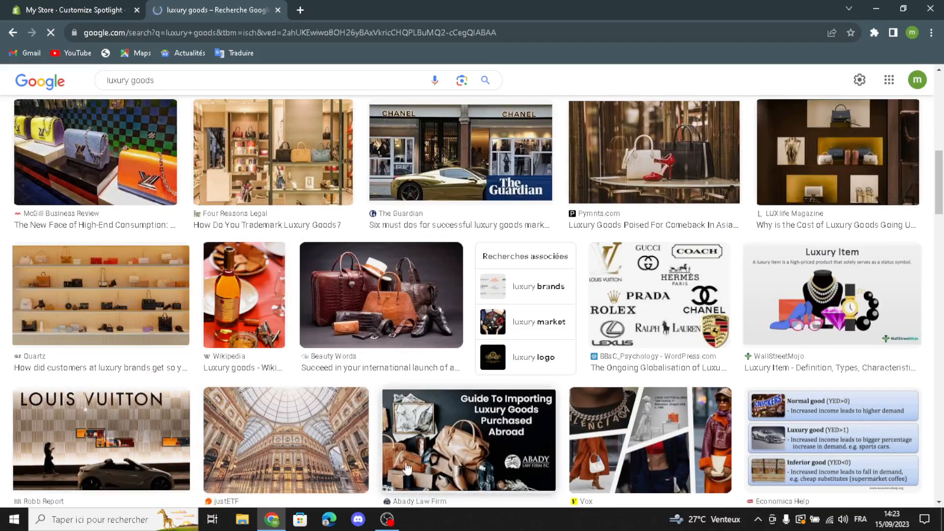
pyautogui.scroll(-2, 399, 417)
pyautogui.scroll(-2, 406, 468)
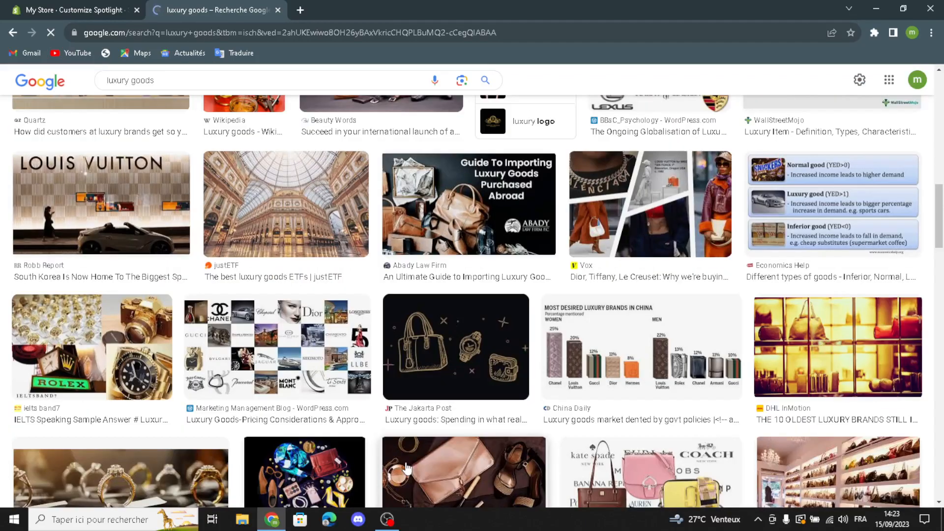
pyautogui.click(297, 368)
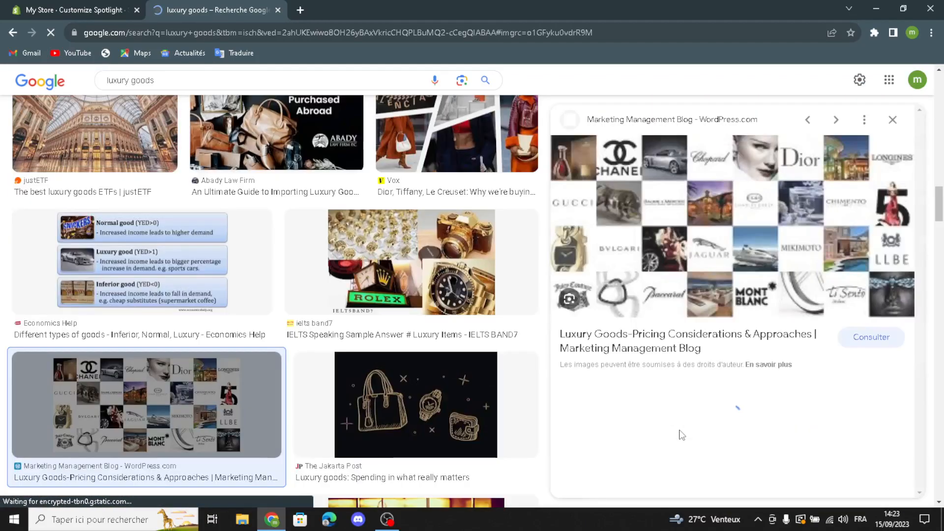
pyautogui.scroll(-4, 357, 362)
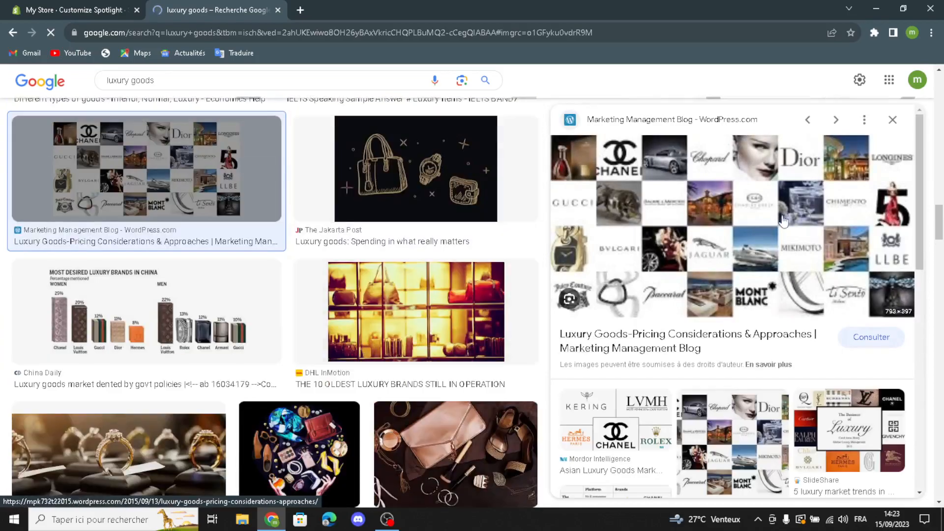
pyautogui.moveTo(803, 244); pyautogui.dragTo(479, 348)
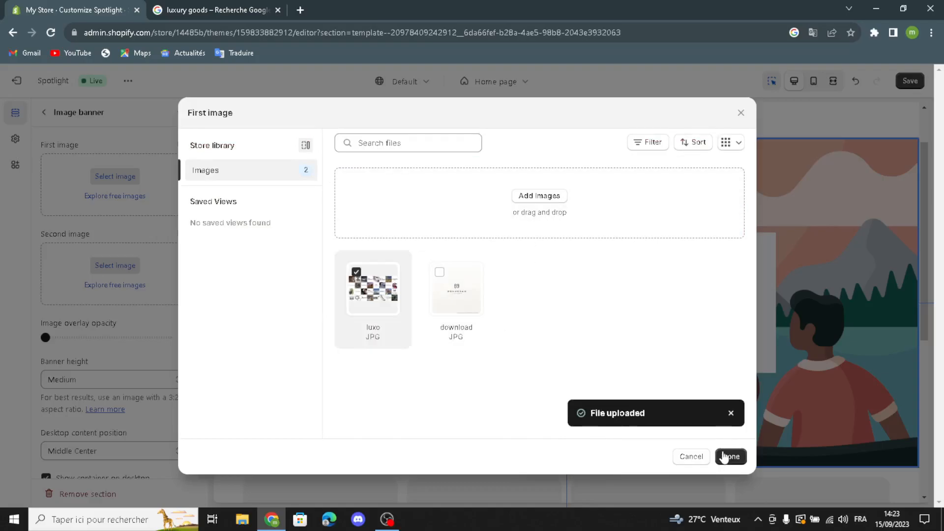
pyautogui.click(728, 455)
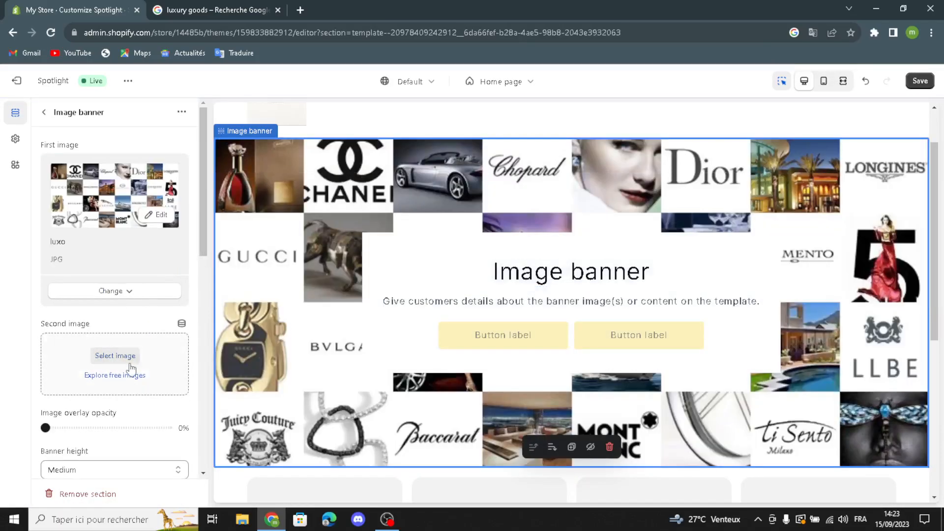
# Examine the Image banner's second image, overlay opacity, banner height, and desktop content position and alignment options
pyautogui.scroll(-1, 75, 361)
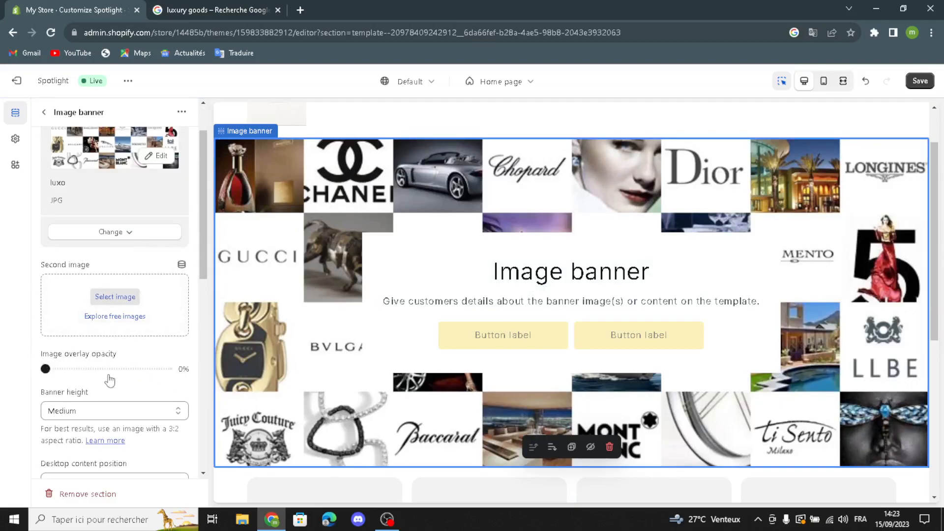
pyautogui.scroll(-1, 96, 396)
pyautogui.click(77, 353)
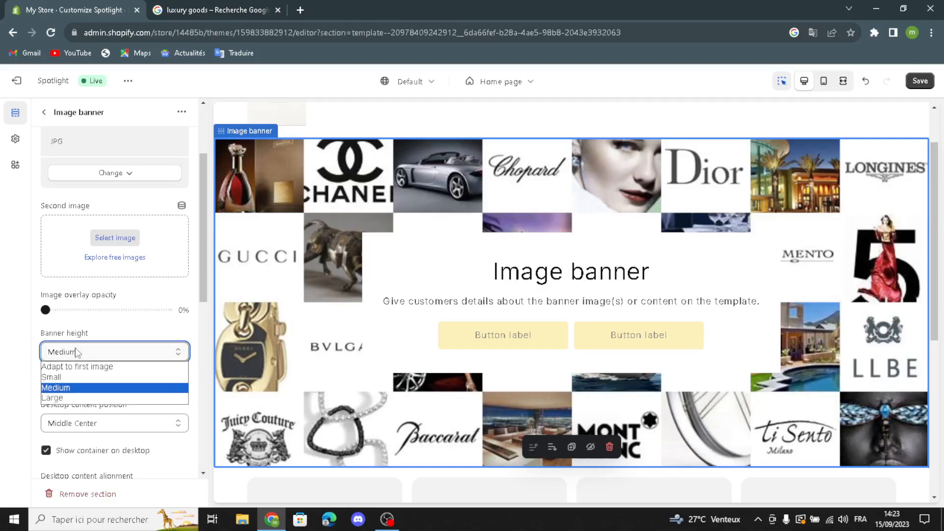
pyautogui.click(83, 359)
pyautogui.click(89, 358)
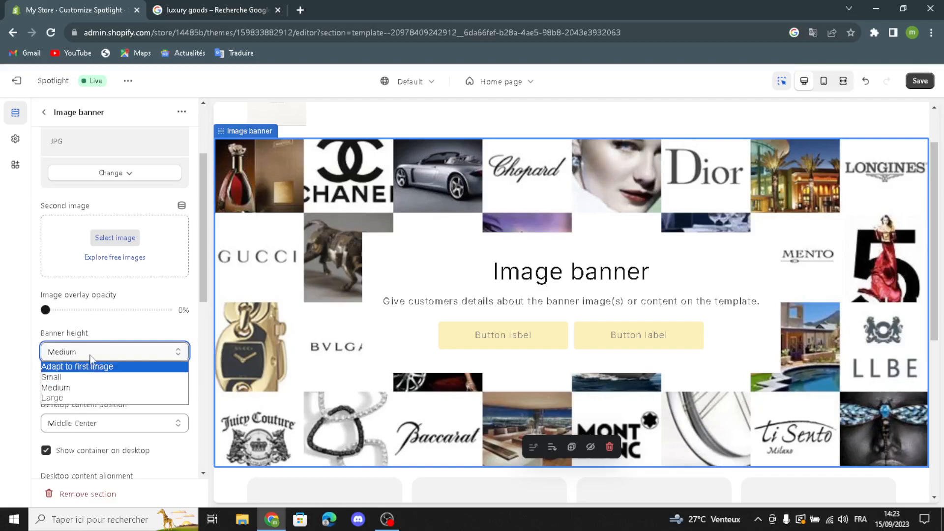
pyautogui.click(87, 349)
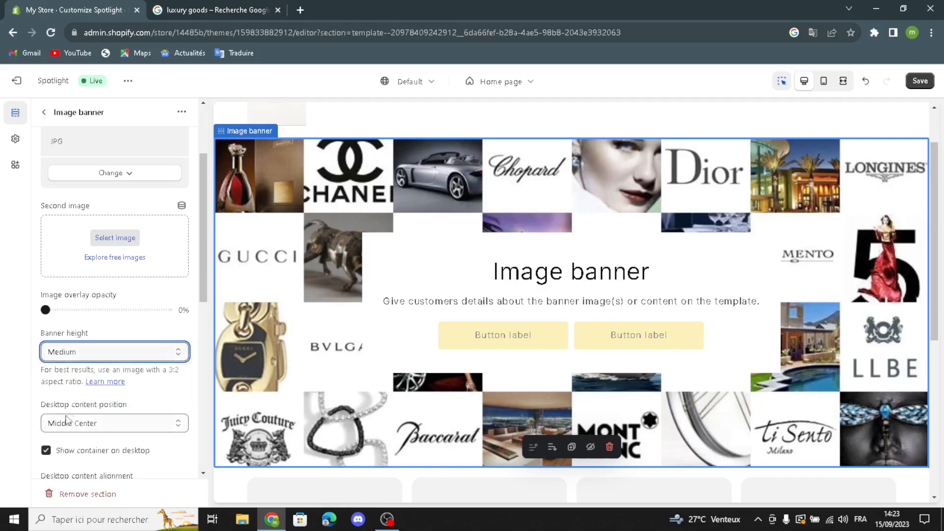
pyautogui.scroll(-1, 51, 453)
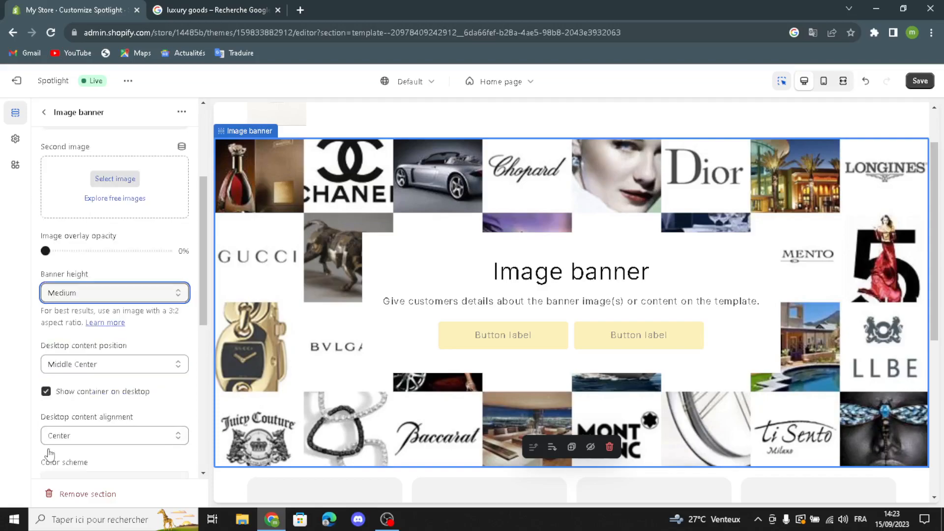
pyautogui.scroll(-1, 72, 442)
pyautogui.click(84, 380)
pyautogui.click(85, 382)
# Examine the Image banner's color scheme and its image behavior animation options
pyautogui.scroll(-3, 95, 381)
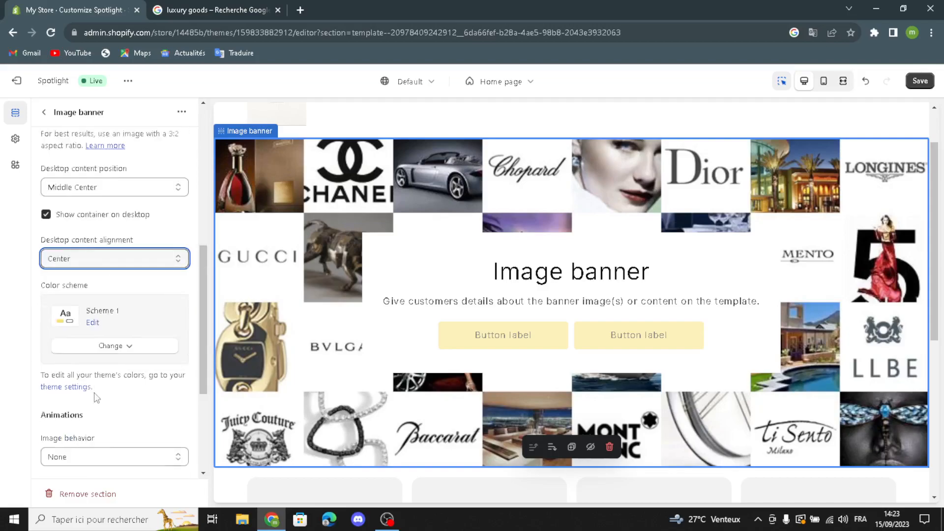
pyautogui.click(102, 291)
pyautogui.click(102, 291)
pyautogui.click(81, 399)
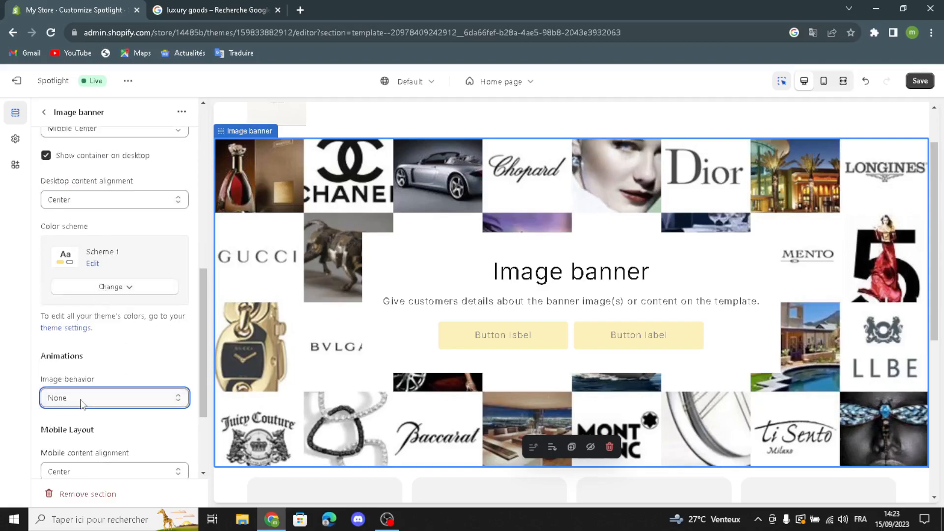
pyautogui.scroll(-1, 84, 402)
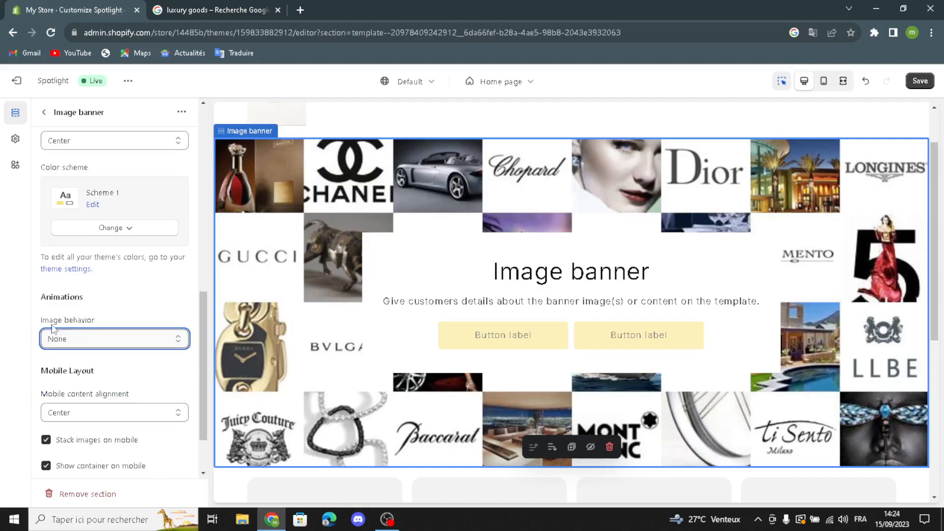
pyautogui.click(76, 343)
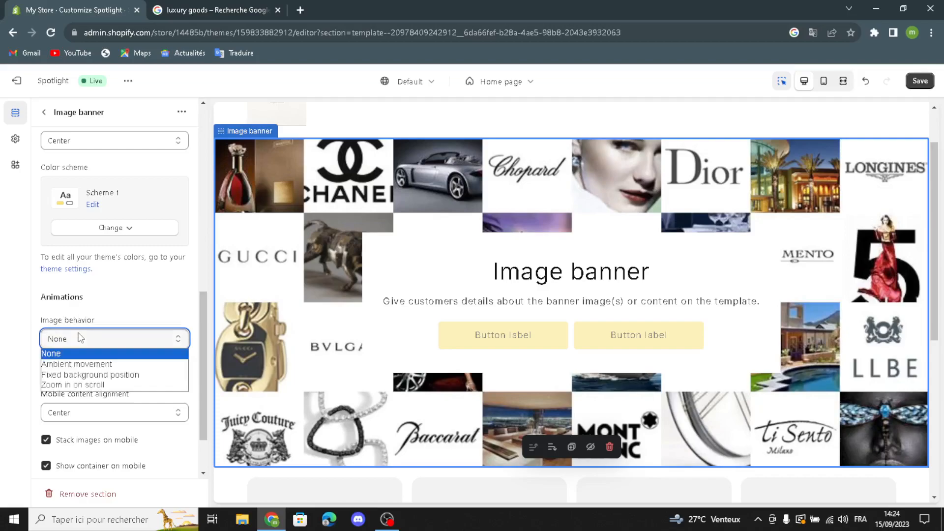
pyautogui.click(77, 354)
pyautogui.scroll(-1, 70, 407)
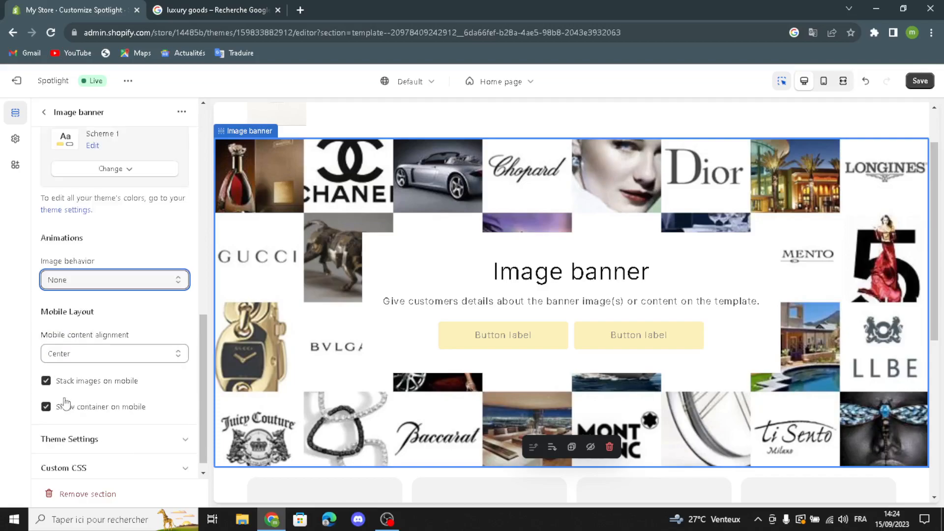
# Review the Image banner's mobile content alignment and image stacking options, and return to the home page sections
pyautogui.click(67, 351)
pyautogui.click(61, 373)
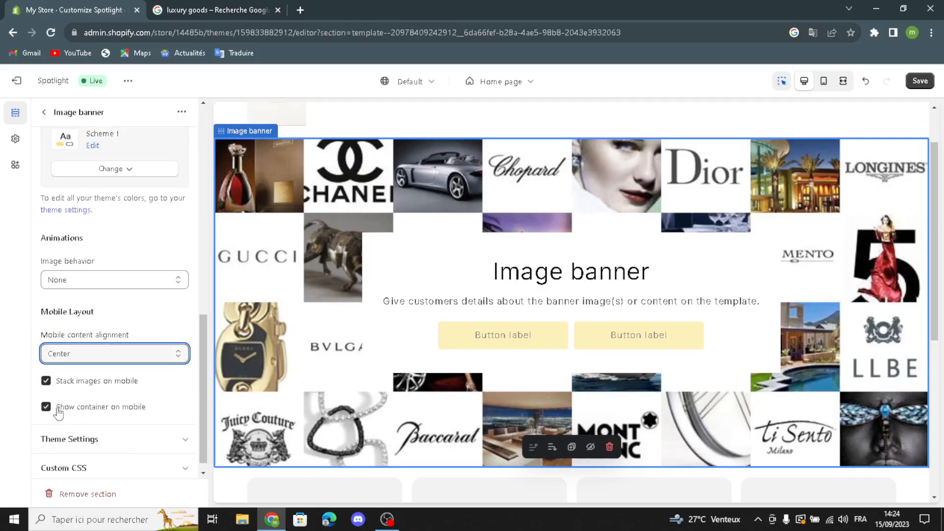
pyautogui.click(47, 382)
pyautogui.click(48, 383)
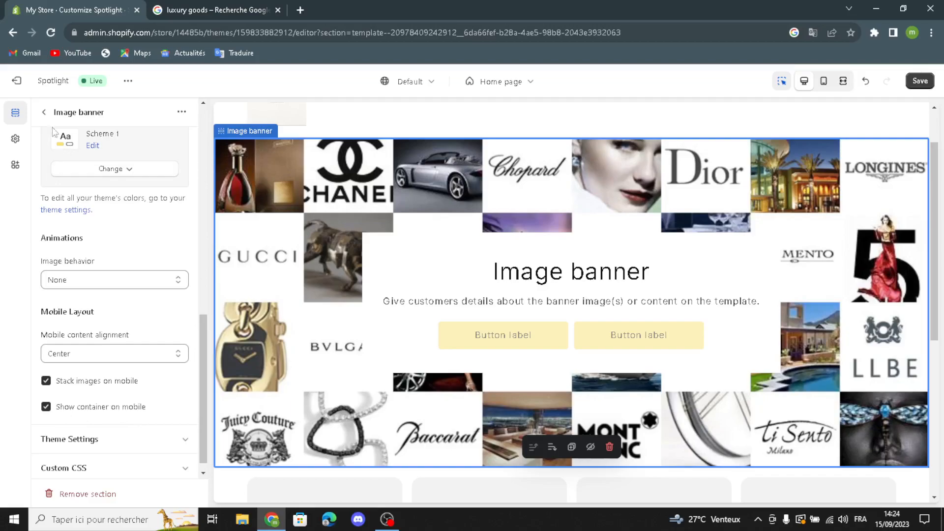
pyautogui.click(44, 112)
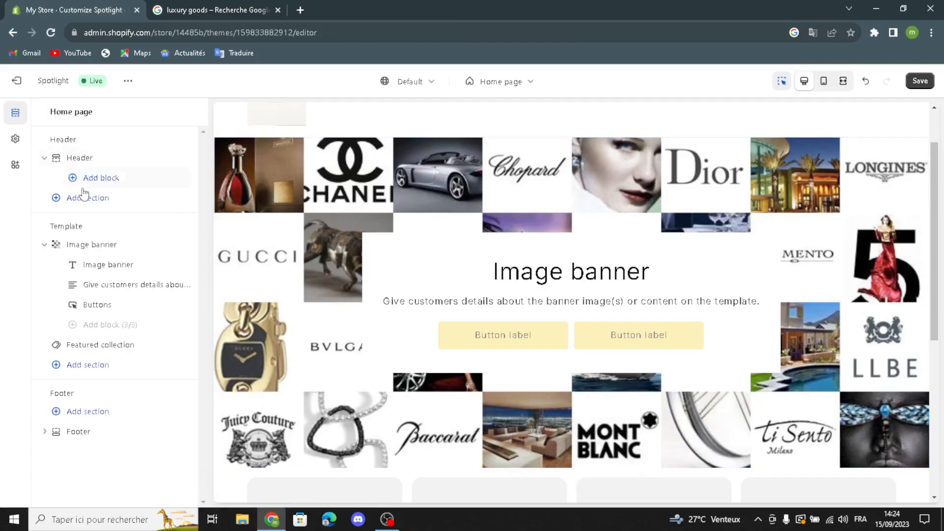
# Generate the banner heading from "luxury goods and accessories" and apply the suggestion "Discover the Exquisite World of Luxury Goods and Accessories."
pyautogui.click(81, 267)
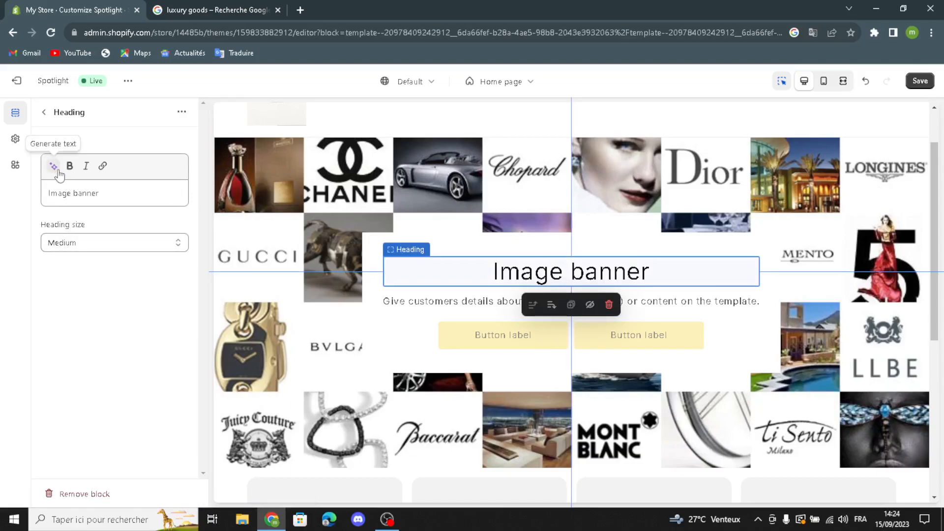
pyautogui.click(54, 167)
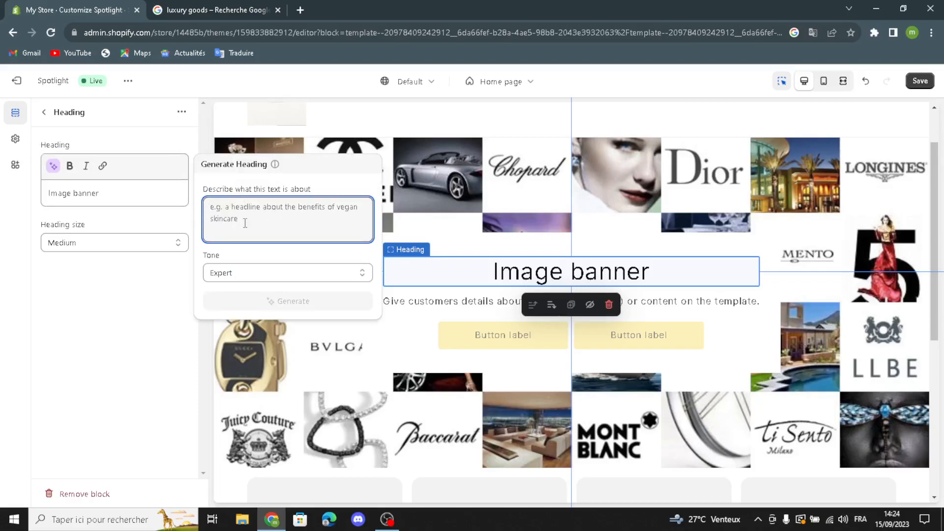
pyautogui.write('lux')
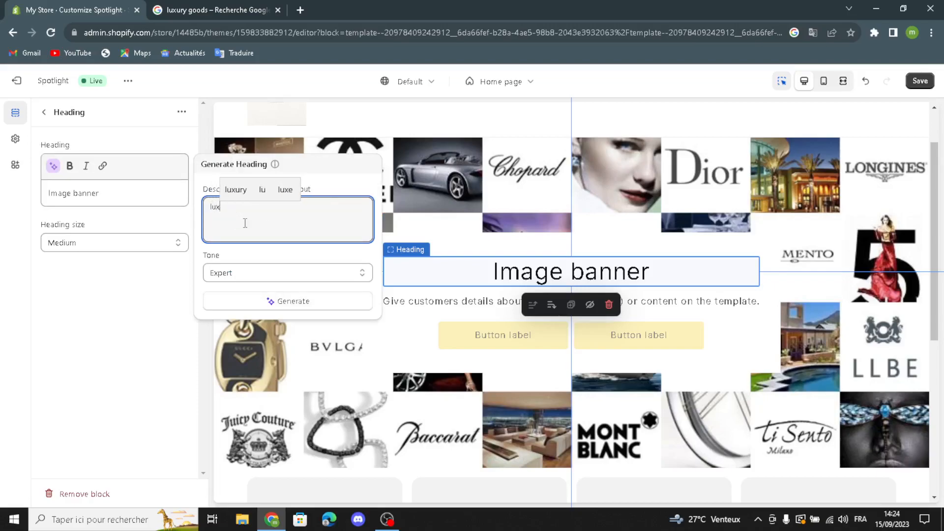
pyautogui.write('ury ')
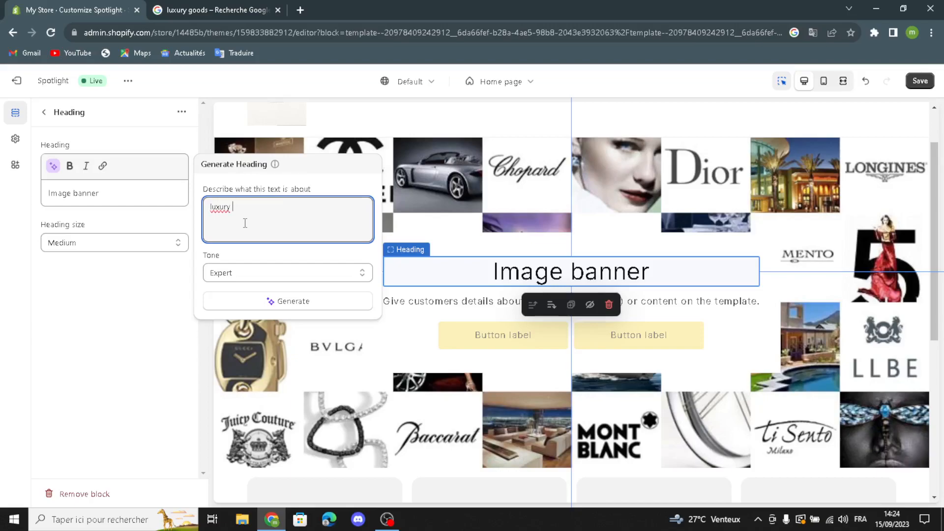
pyautogui.write('goods ')
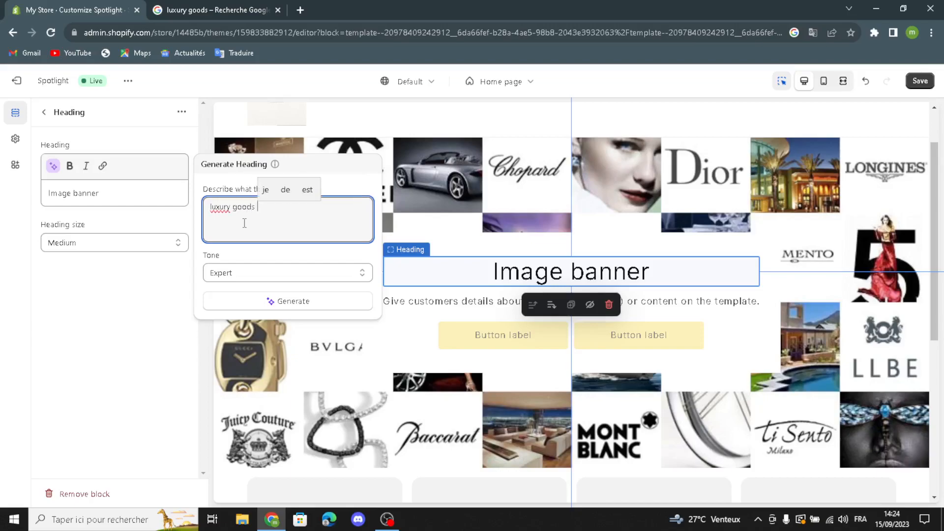
pyautogui.write('and acc')
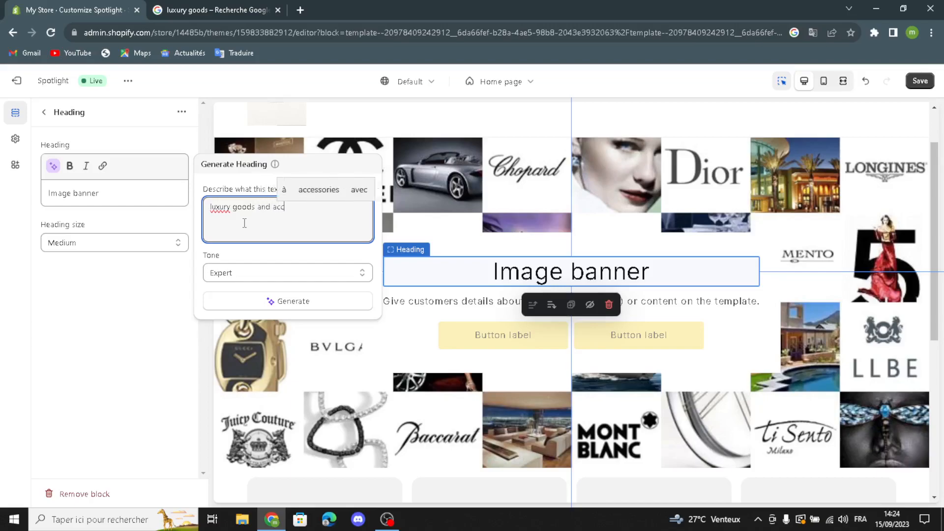
pyautogui.write('essories')
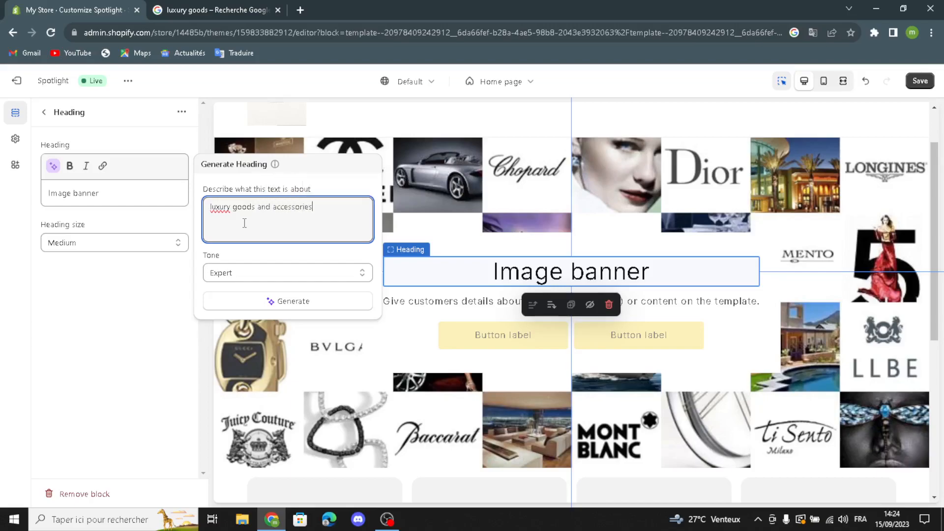
pyautogui.click(243, 301)
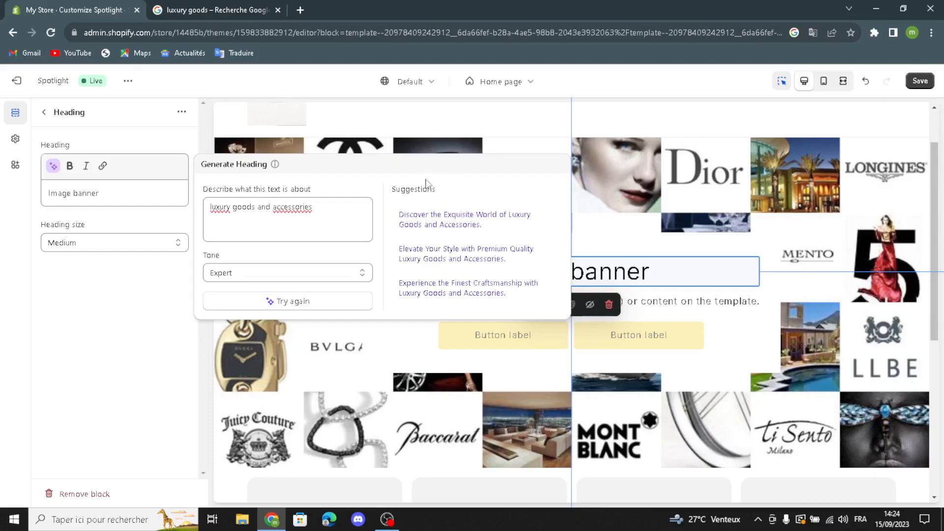
pyautogui.click(428, 217)
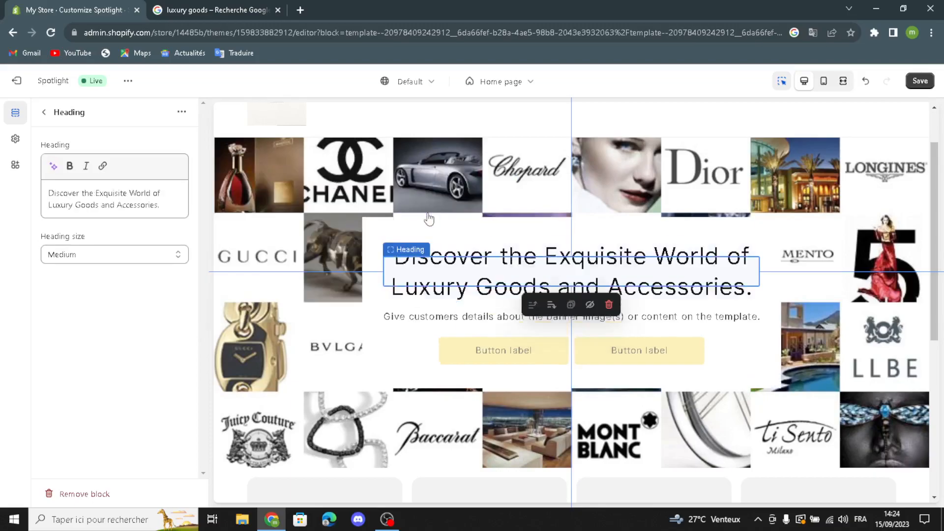
# Try the Large size for the banner heading and set it back to Medium
pyautogui.click(106, 253)
pyautogui.click(90, 253)
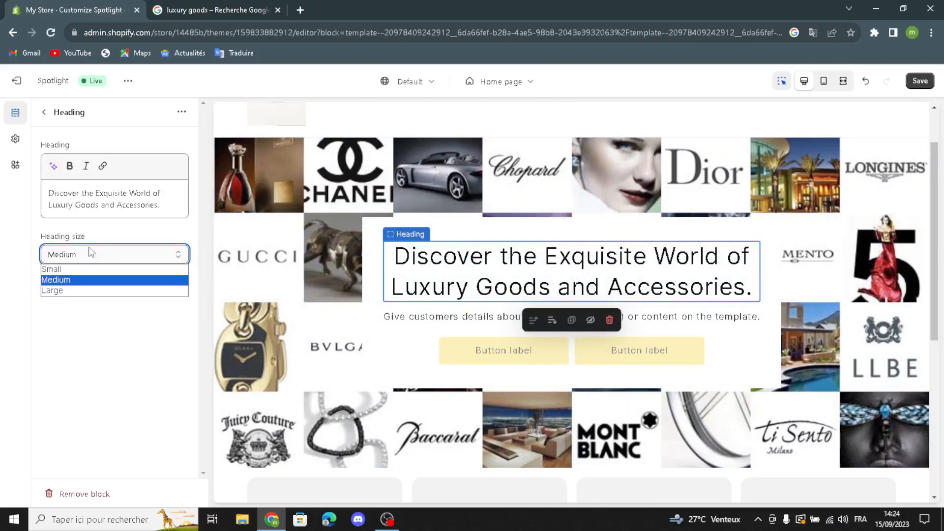
pyautogui.click(81, 290)
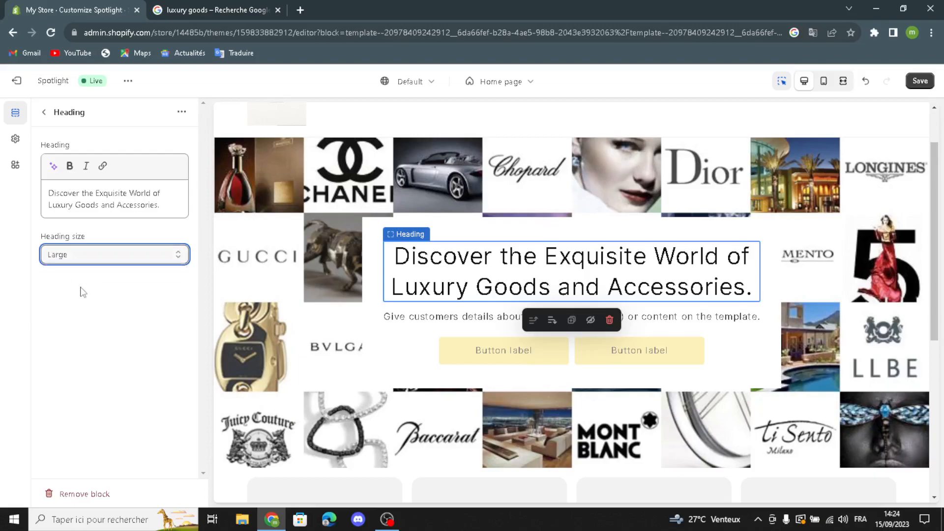
pyautogui.click(95, 251)
pyautogui.click(95, 277)
# Generate the banner description from "luxury goods and accessories" and apply the suggestion beginning "Discover the epitome of luxury with our exquisite collection."
pyautogui.click(44, 112)
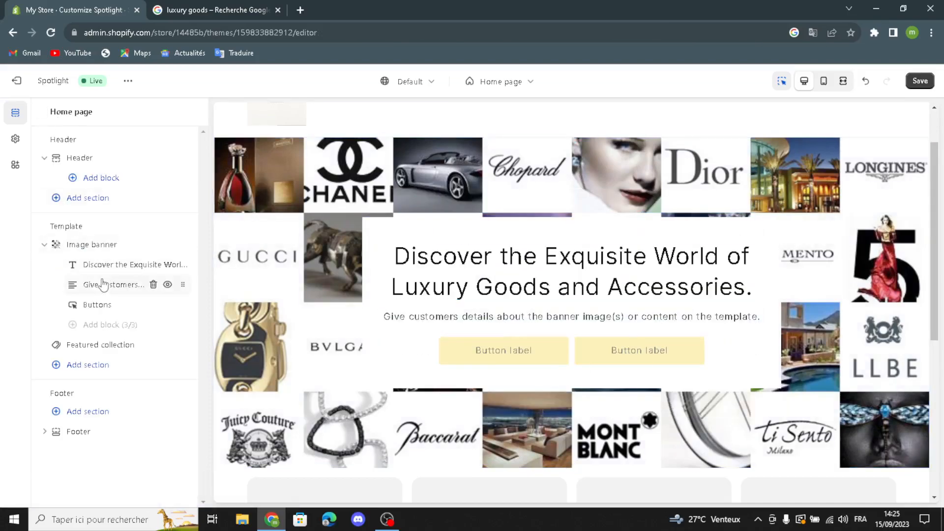
pyautogui.click(109, 291)
pyautogui.click(58, 167)
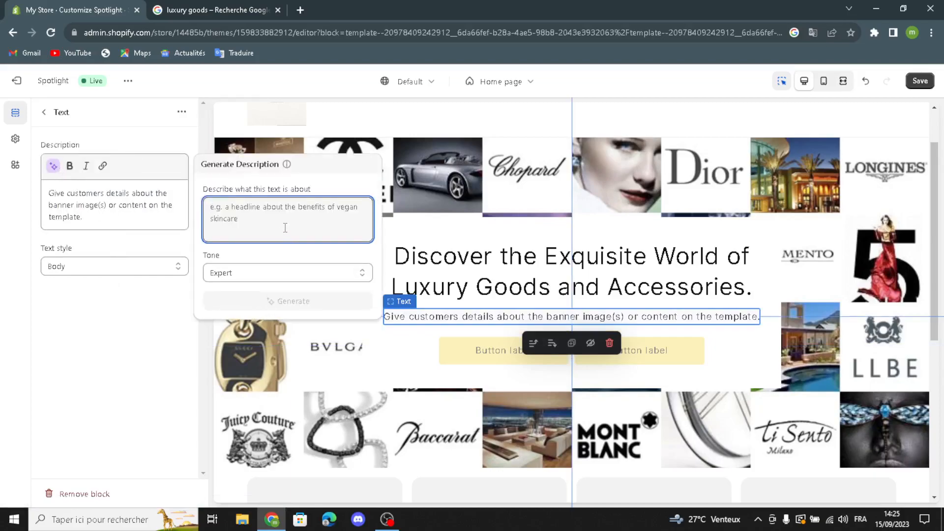
pyautogui.write('l')
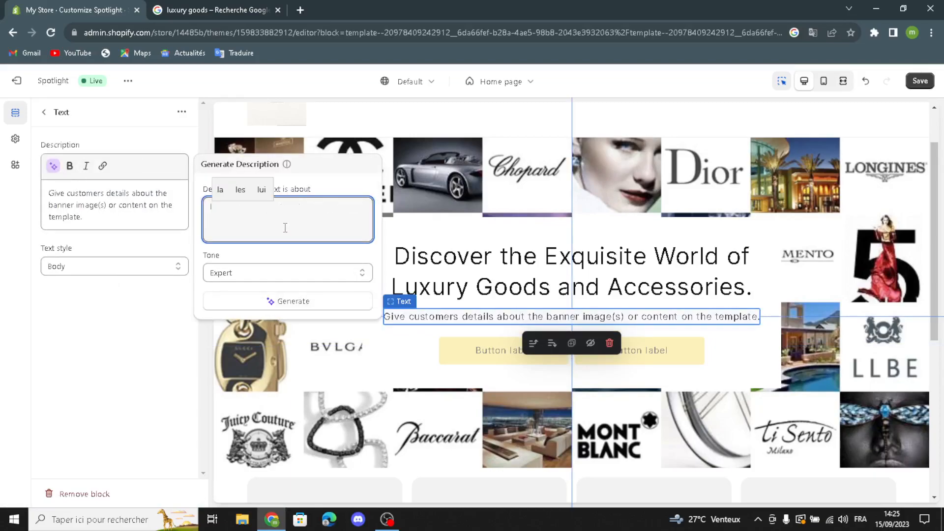
pyautogui.write('uxury goods and ac')
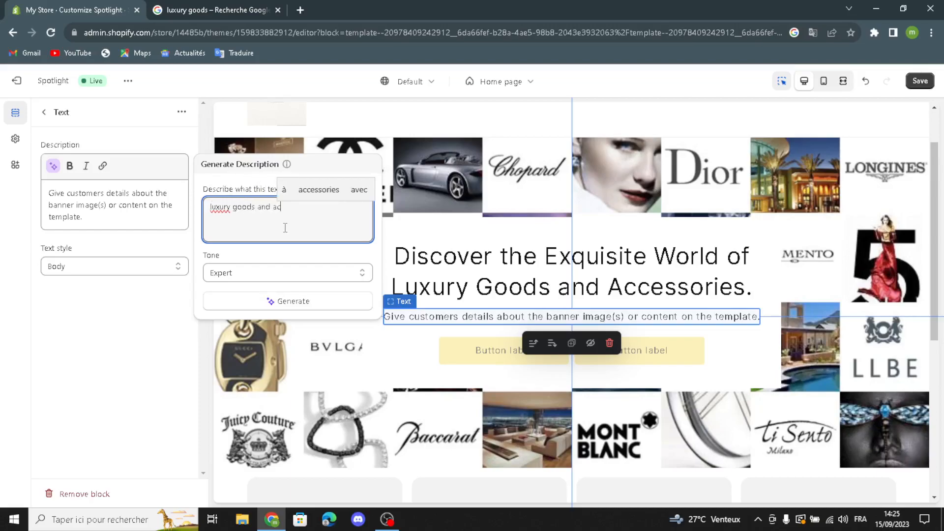
pyautogui.write('cessories')
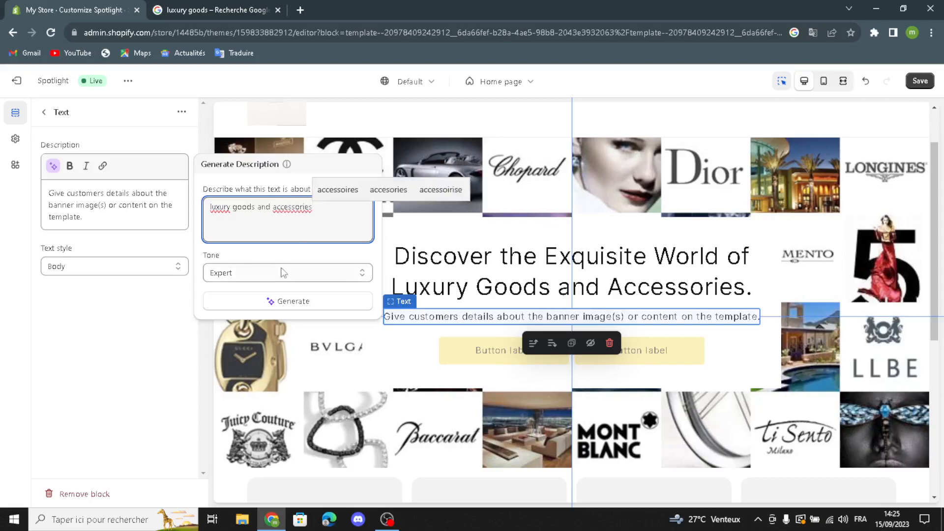
pyautogui.click(254, 301)
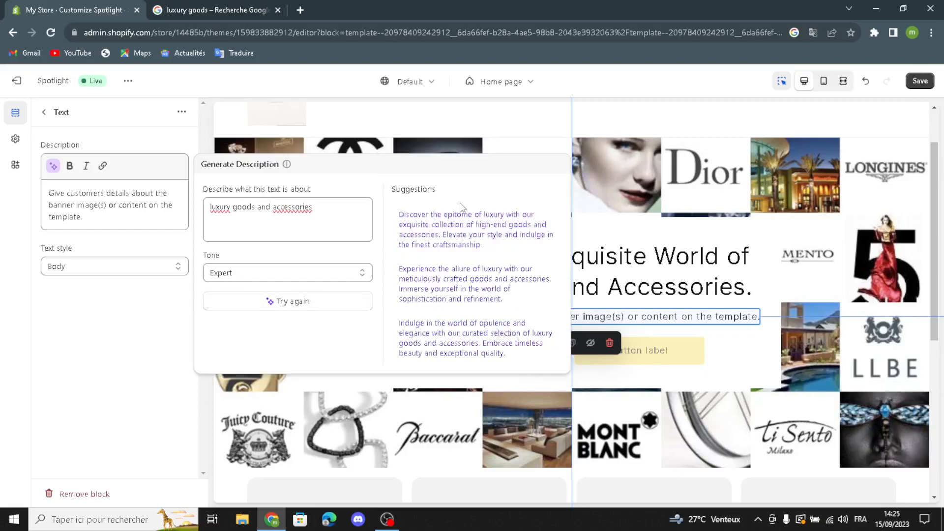
pyautogui.click(462, 224)
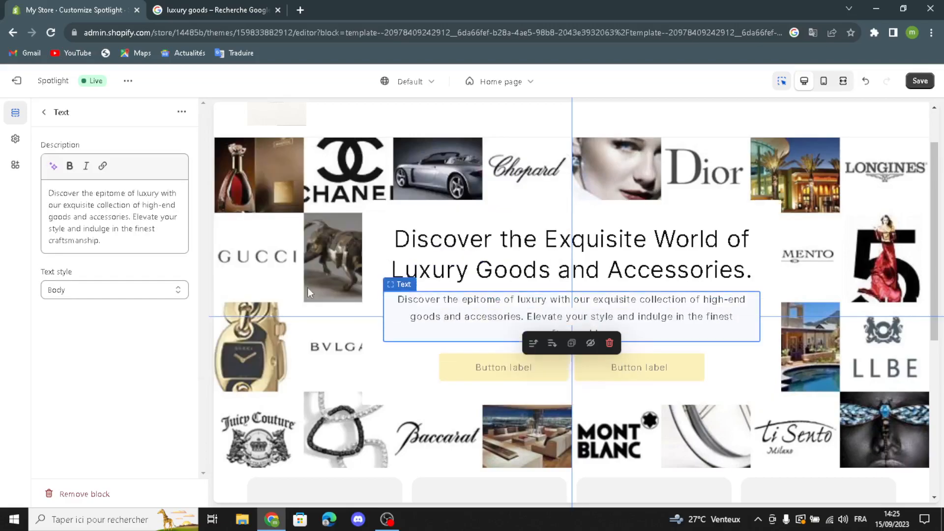
# Review the text style options for the banner description, keep Body, and return to the home page sections
pyautogui.click(54, 294)
pyautogui.click(57, 294)
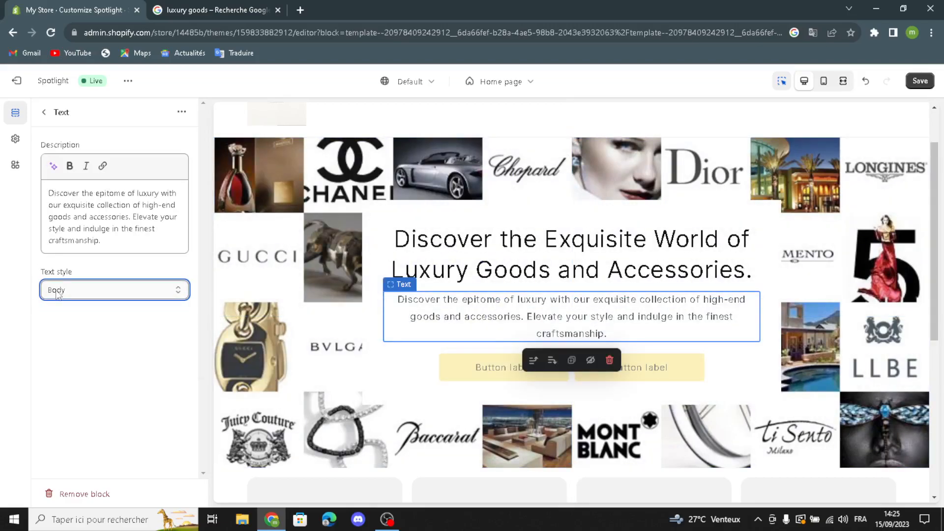
pyautogui.click(57, 294)
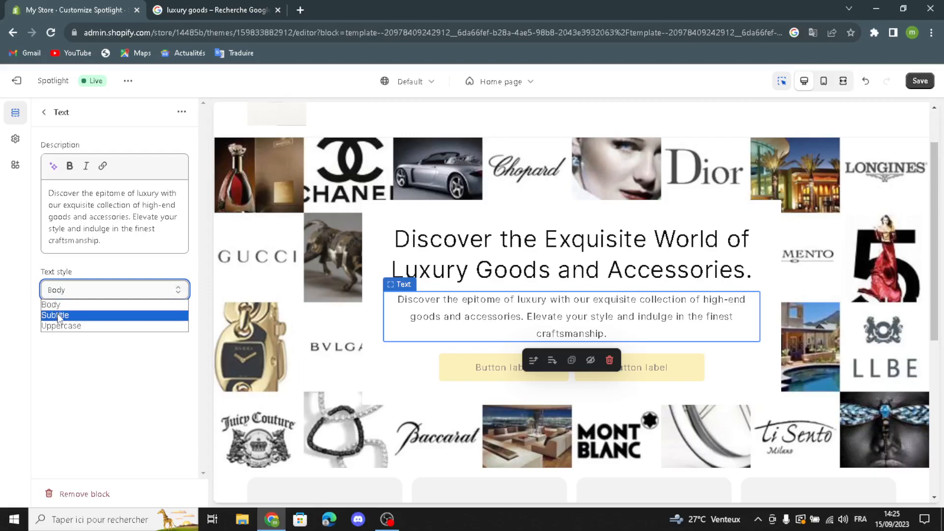
pyautogui.click(66, 303)
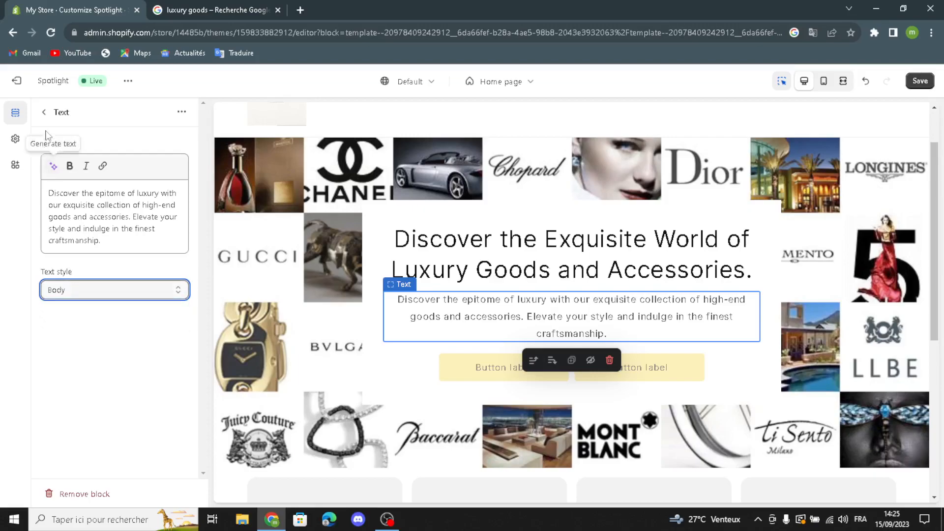
pyautogui.click(45, 112)
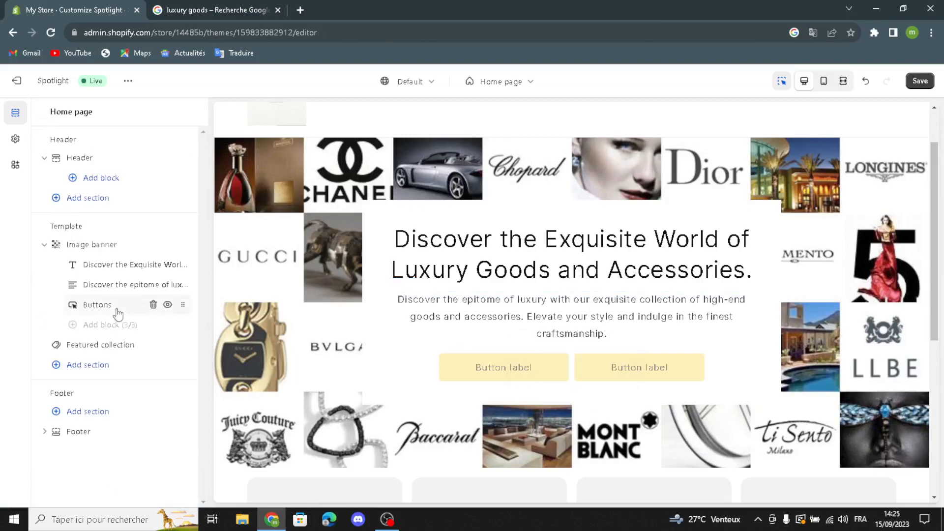
# Link the banner's first button to All collections, give it the outline button style, and return to the home page sections
pyautogui.click(118, 306)
pyautogui.doubleClick(96, 163)
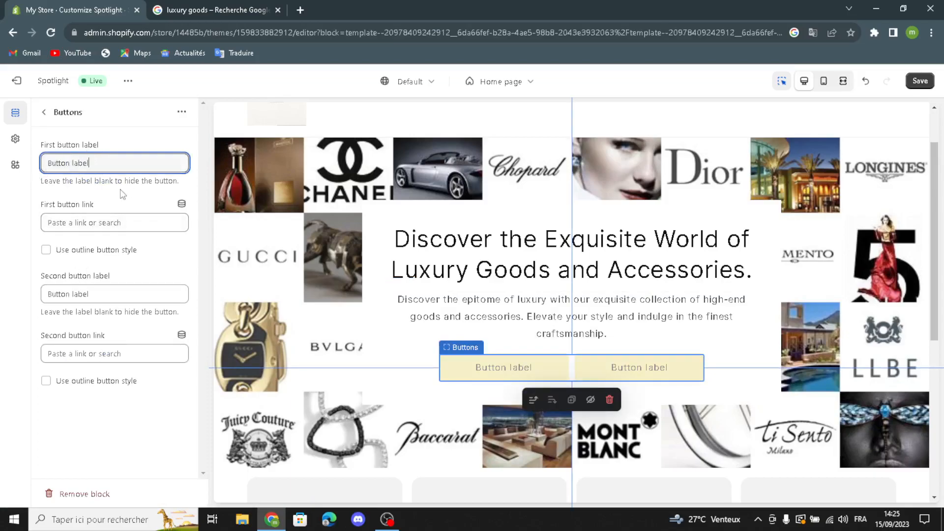
pyautogui.click(82, 224)
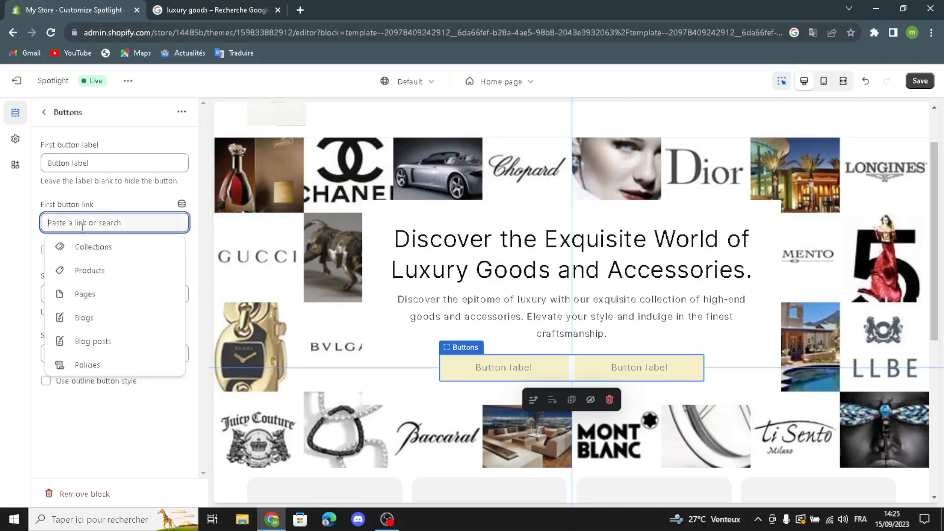
pyautogui.click(94, 250)
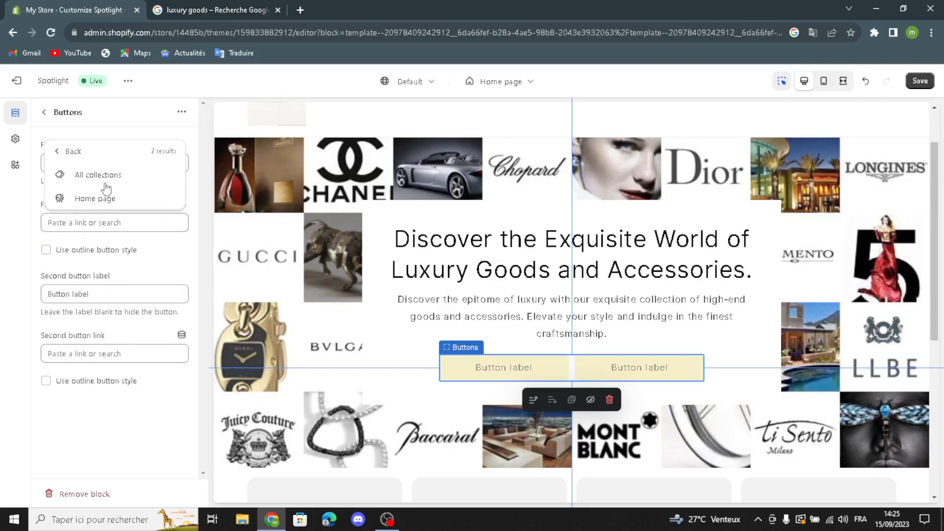
pyautogui.click(107, 187)
pyautogui.click(46, 249)
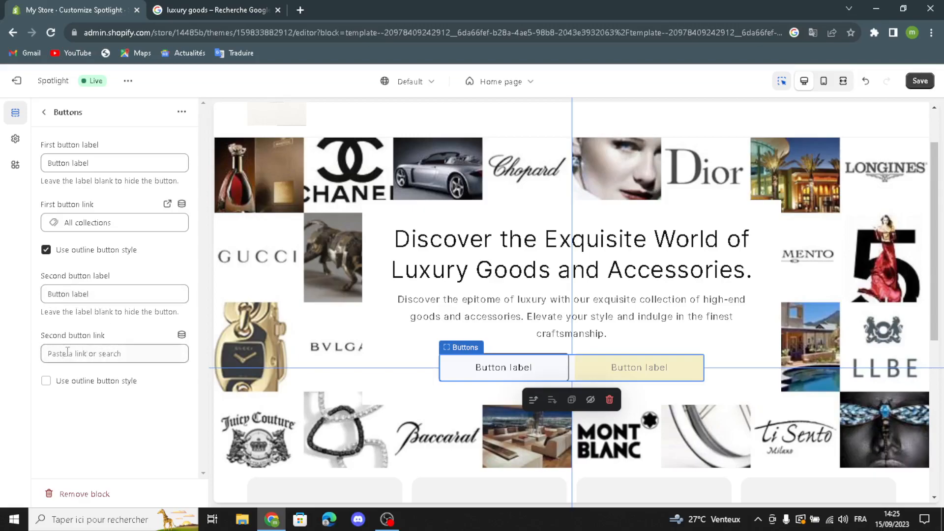
pyautogui.click(43, 112)
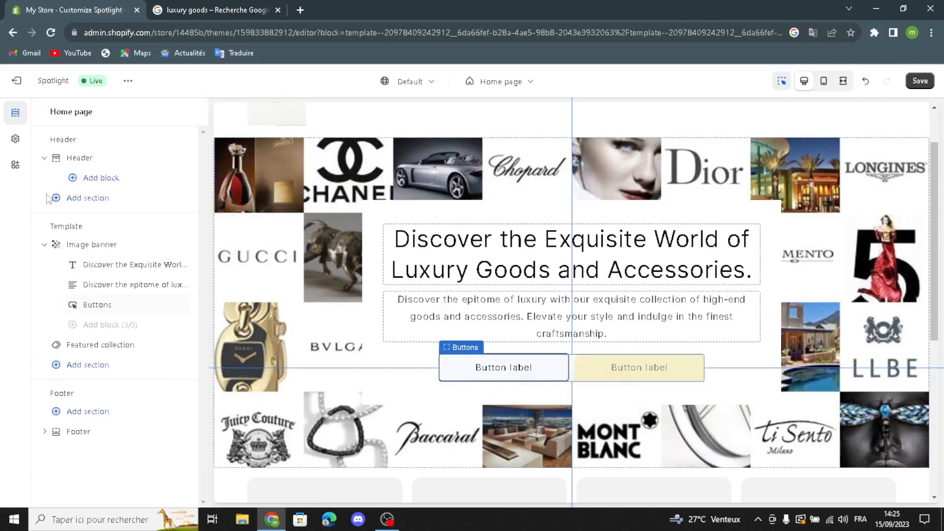
# Generate the Featured collection heading from "luxury goods", apply "Experience the Luxury of Timeless Goods." and keep the Small heading size
pyautogui.click(101, 346)
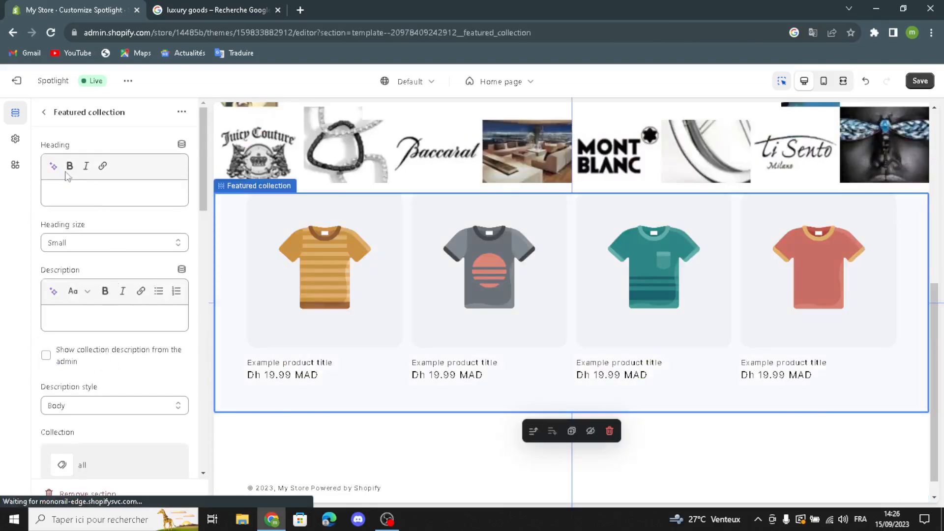
pyautogui.click(54, 169)
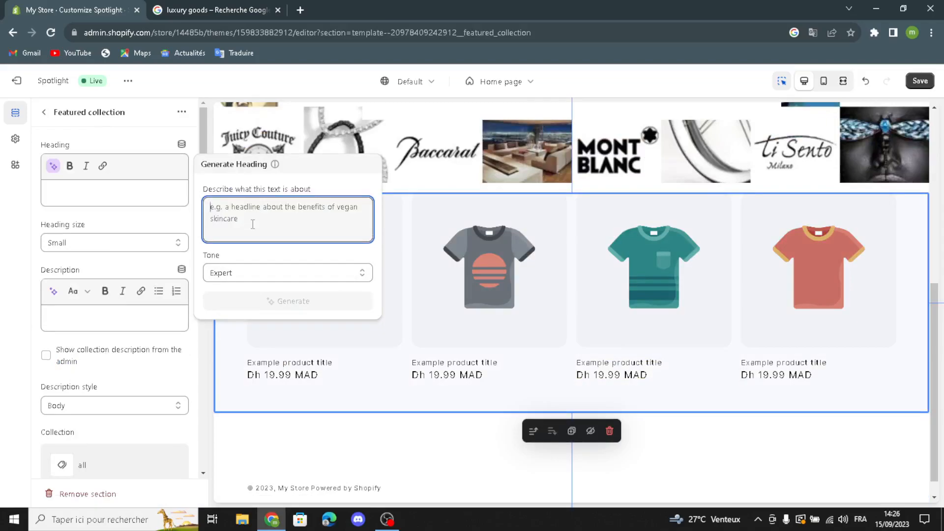
pyautogui.write('luxury ')
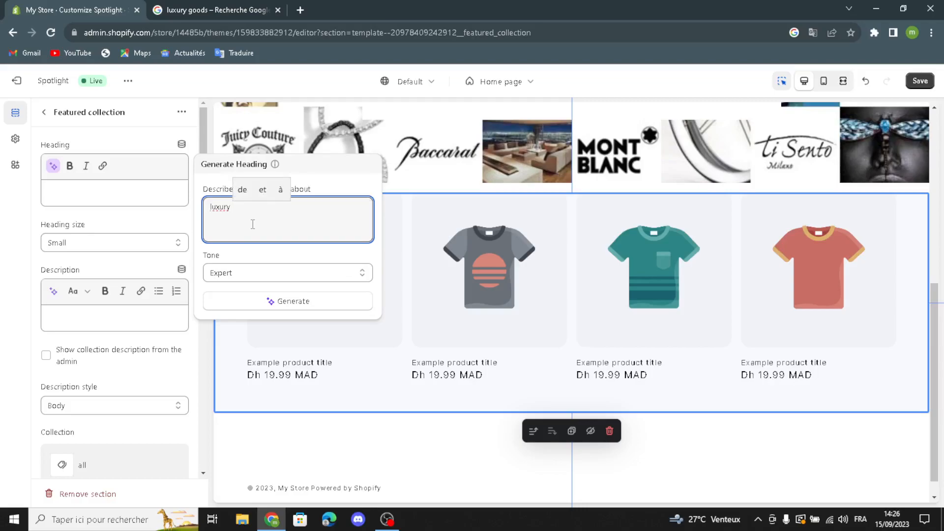
pyautogui.write('goods')
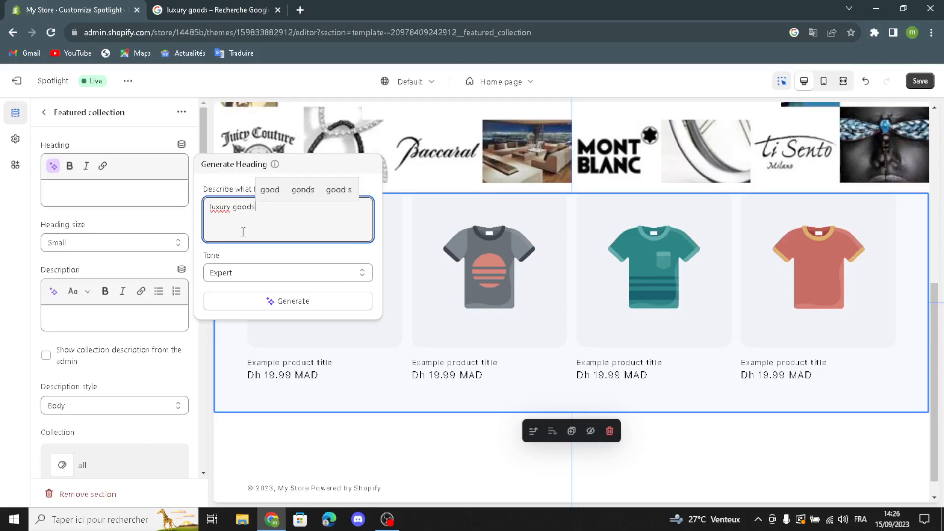
pyautogui.click(290, 302)
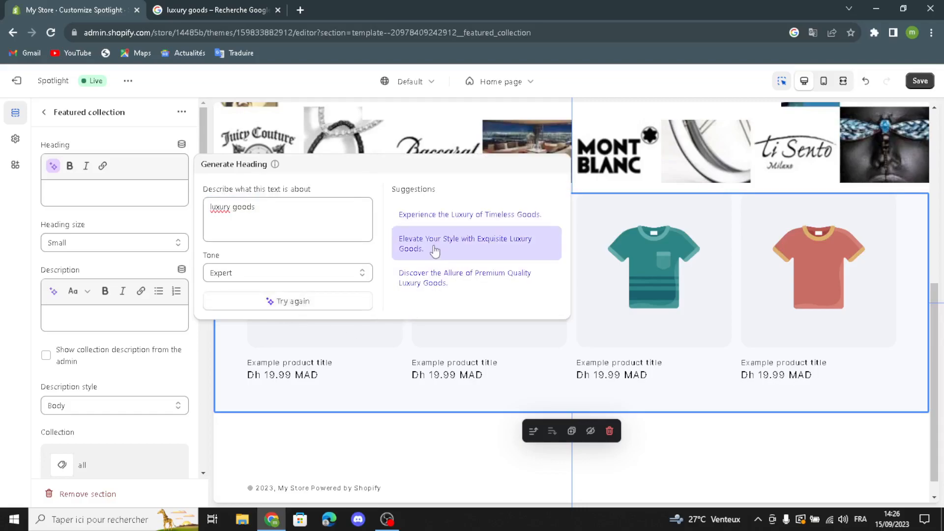
pyautogui.click(447, 219)
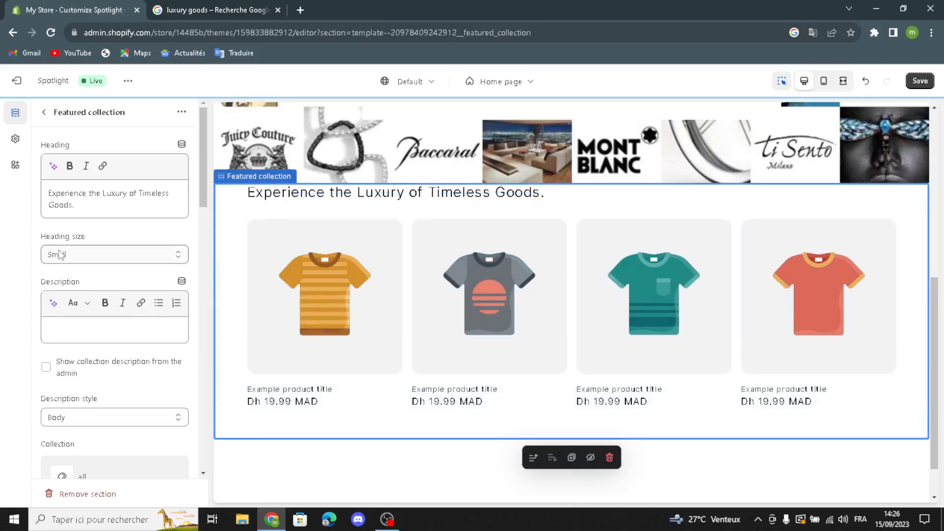
pyautogui.click(59, 253)
pyautogui.click(60, 274)
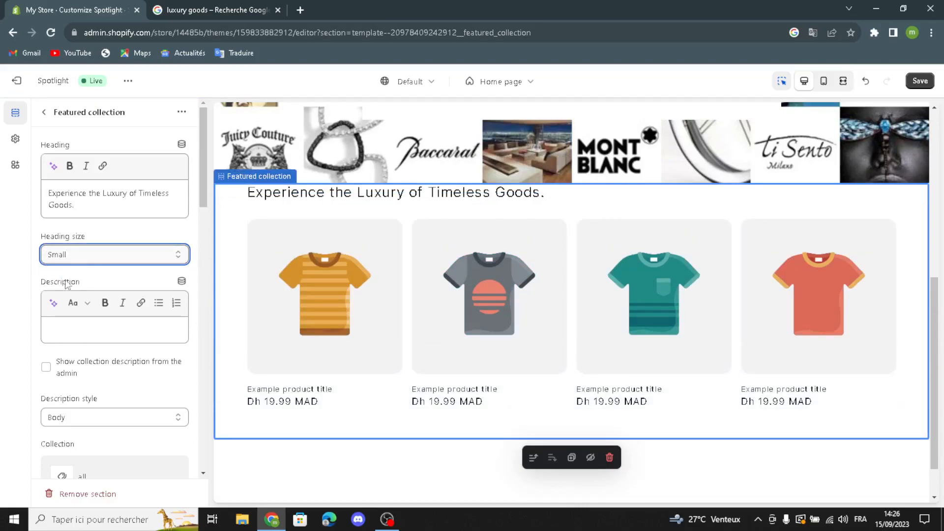
# Generate the Featured collection description from "luxury goods" and apply the suggestion beginning "Experience the ultimate in luxury with our collection of exquisite goods."
pyautogui.click(54, 303)
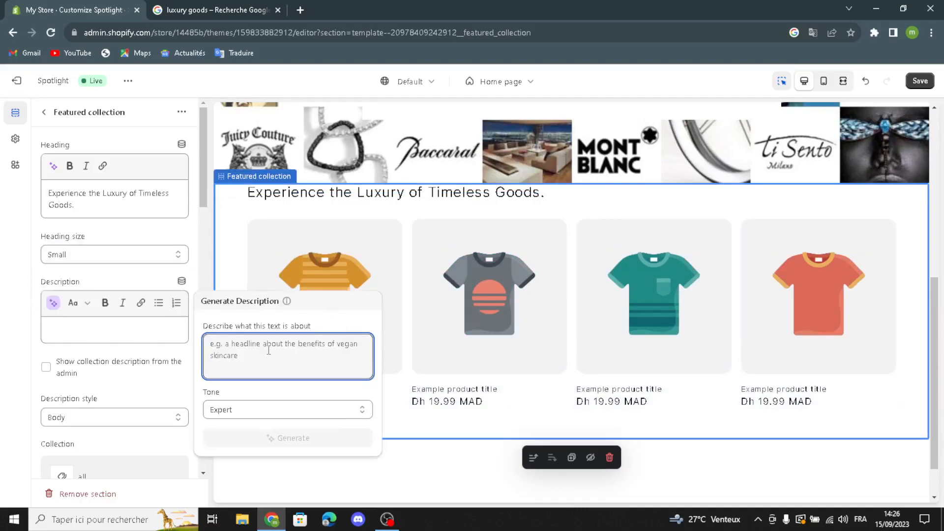
pyautogui.write('lux')
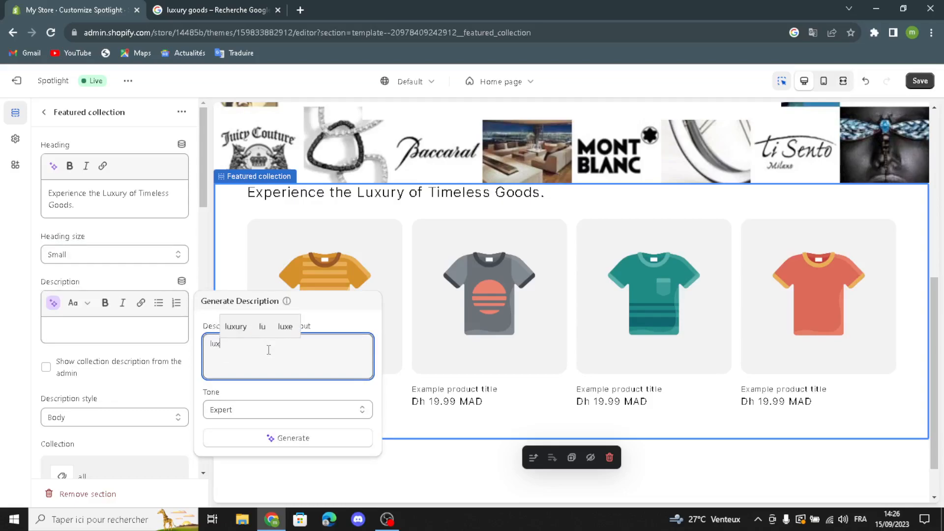
pyautogui.write('ury g')
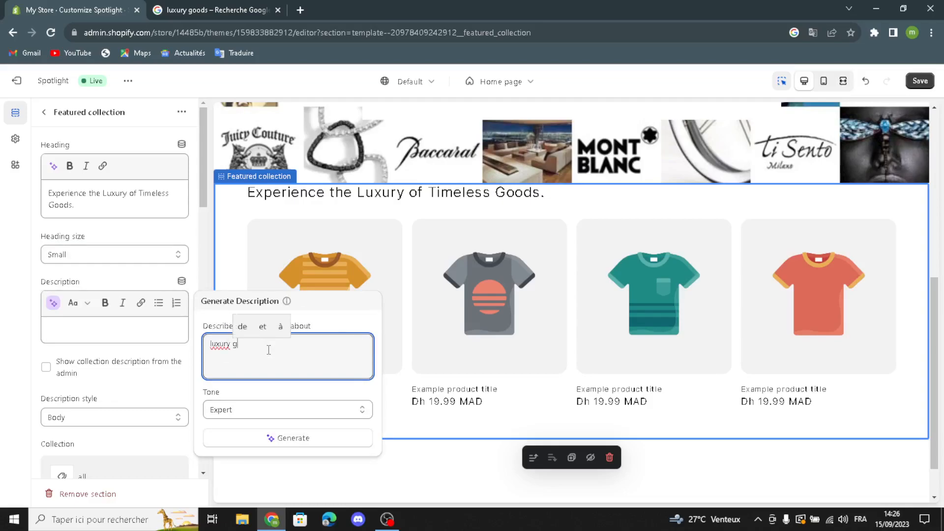
pyautogui.write('oods')
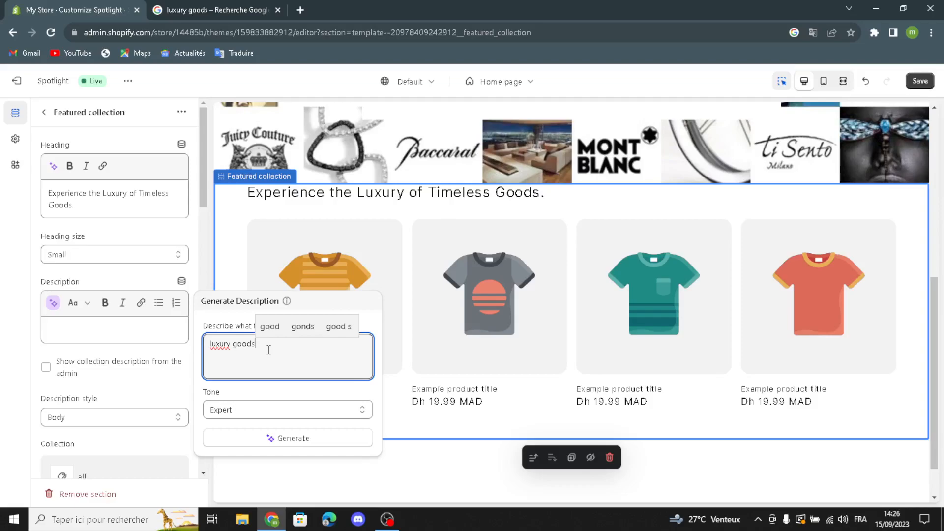
pyautogui.click(283, 438)
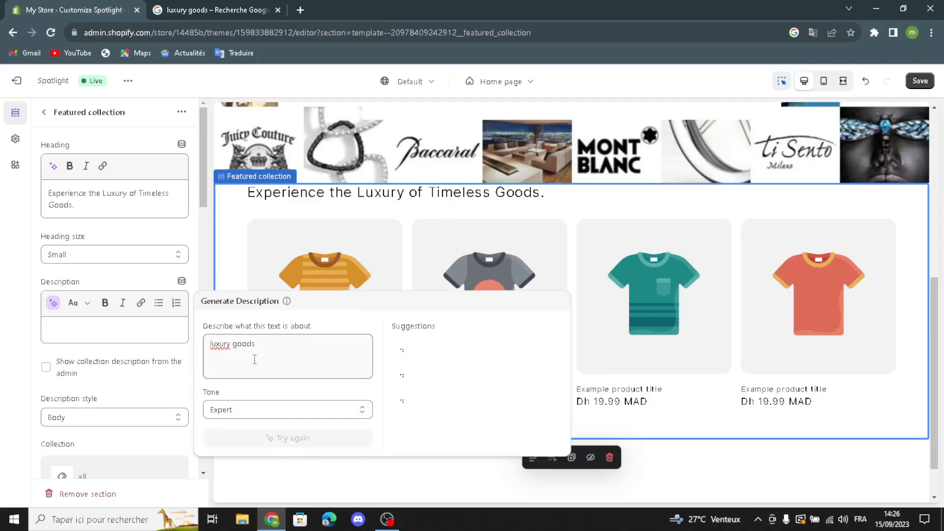
pyautogui.click(413, 367)
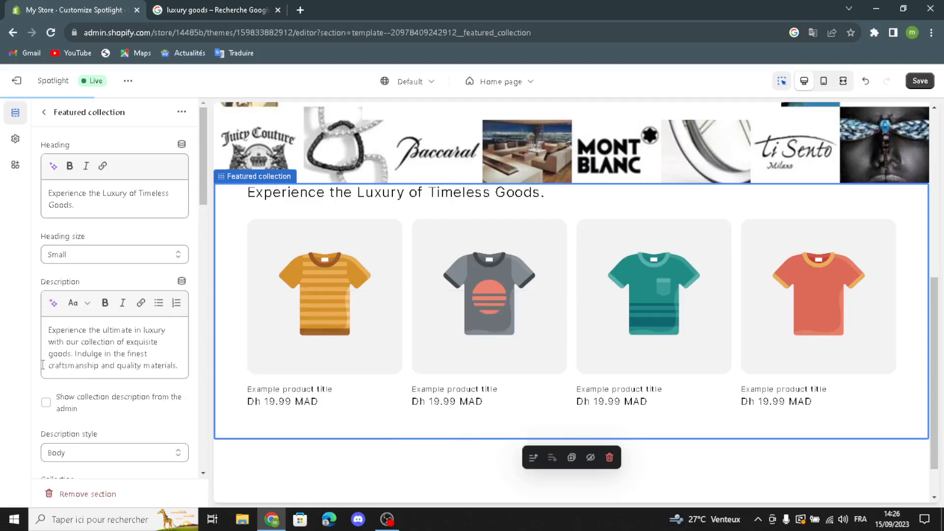
# Show the collection description from the admin in the Featured collection and keep the Body description style
pyautogui.click(45, 402)
pyautogui.scroll(-1, 140, 423)
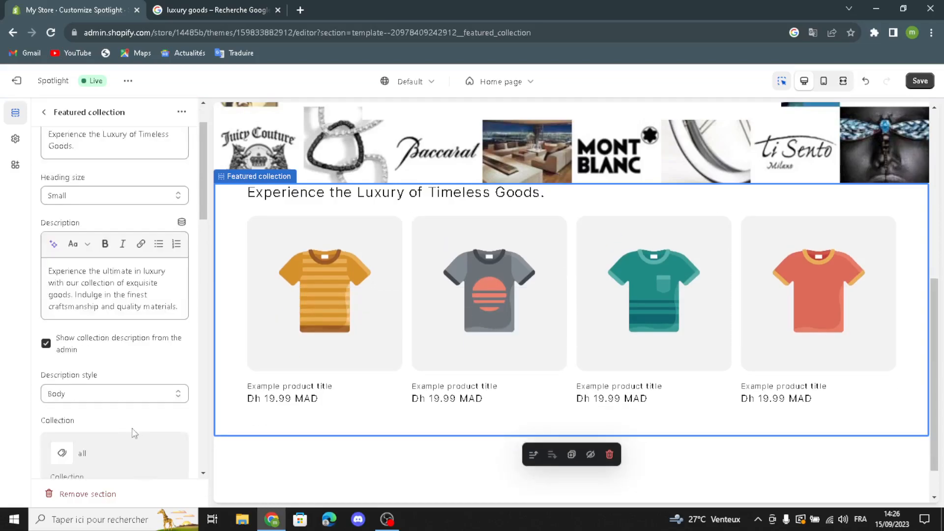
pyautogui.click(78, 396)
pyautogui.click(81, 397)
# Enable the carousel on desktop for the Featured collection section
pyautogui.scroll(-1, 110, 432)
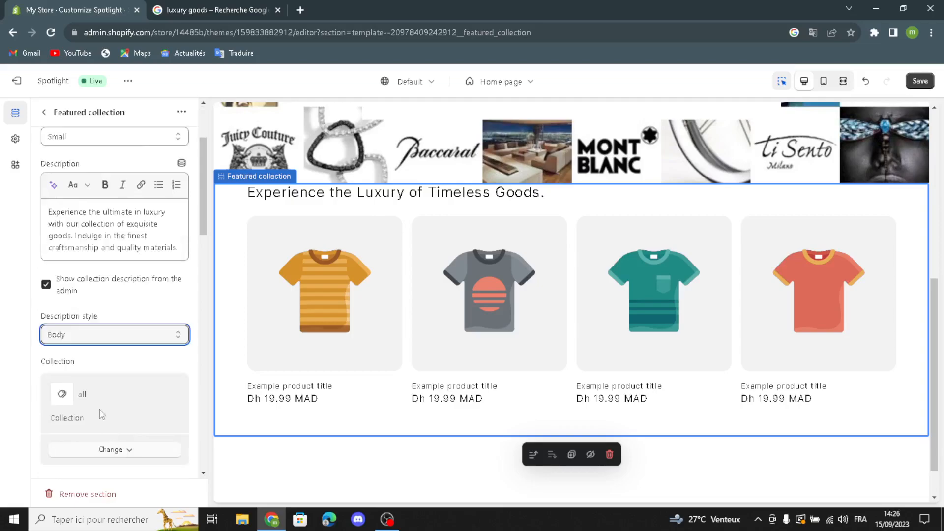
pyautogui.scroll(-1, 111, 431)
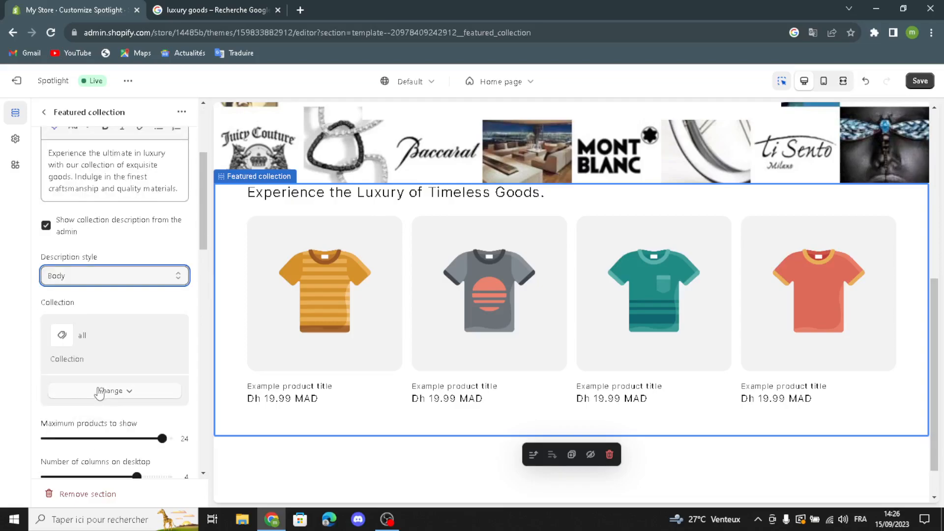
pyautogui.scroll(-3, 100, 392)
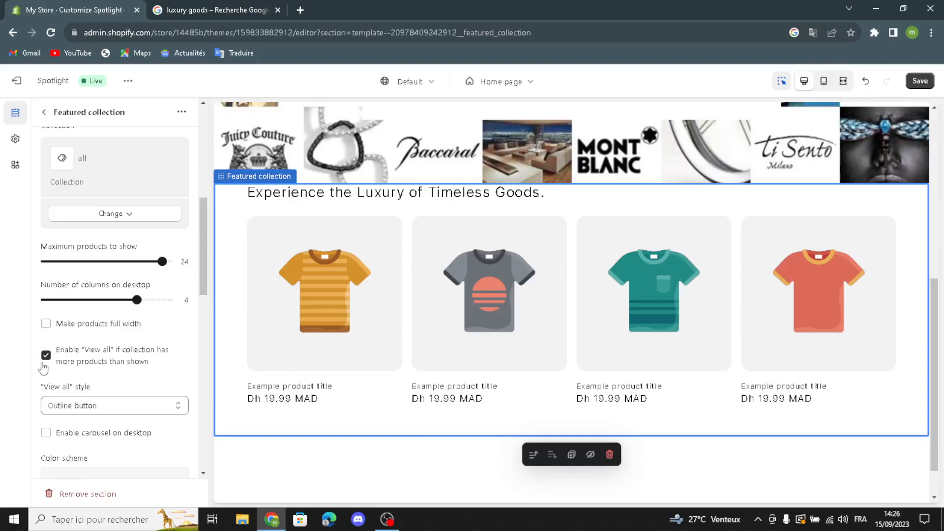
pyautogui.click(46, 433)
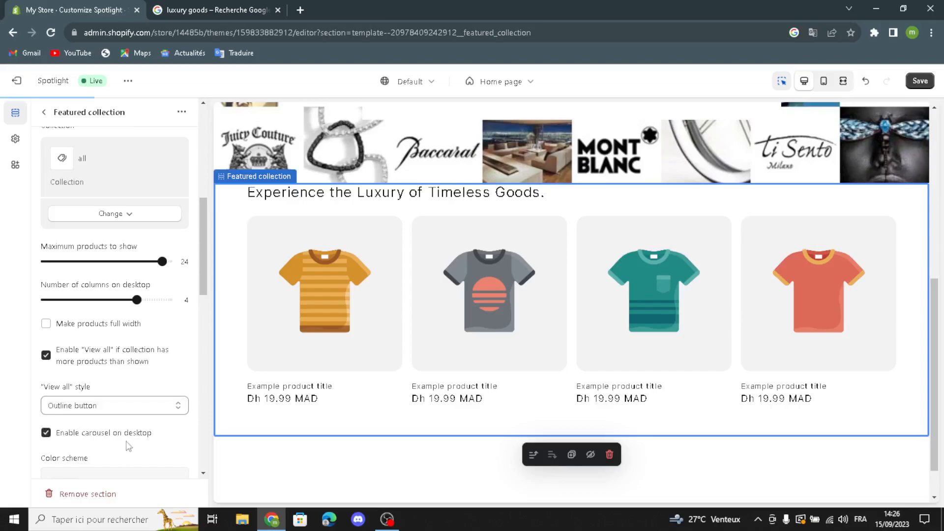
pyautogui.scroll(-6, 129, 450)
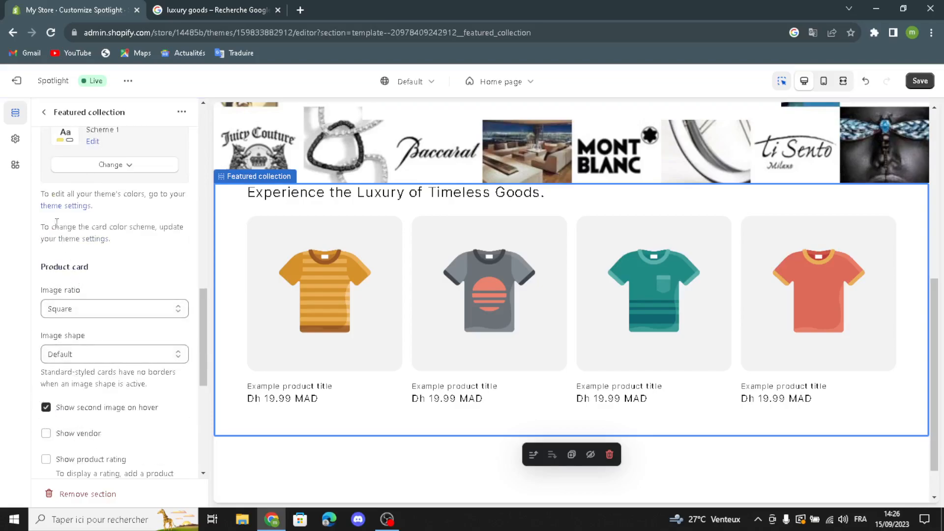
# Show the email signup form in the Footer section
pyautogui.click(43, 112)
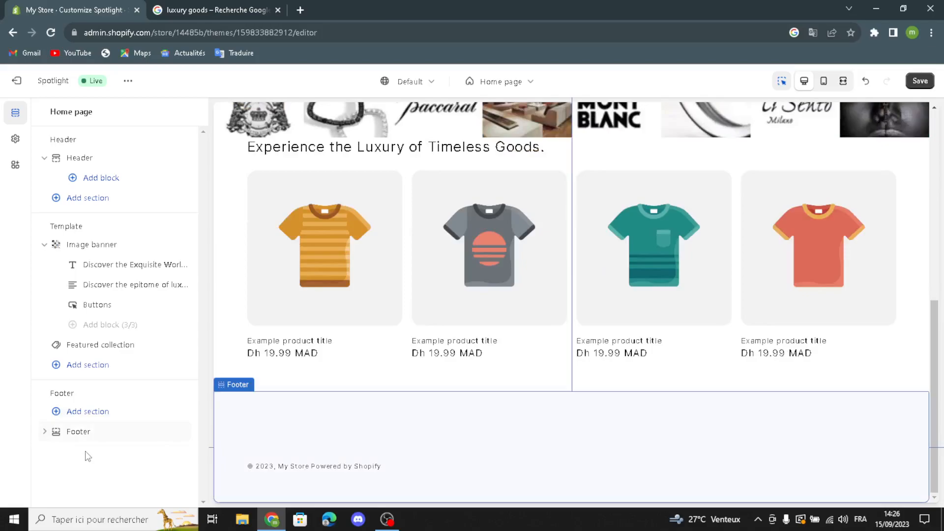
pyautogui.click(64, 436)
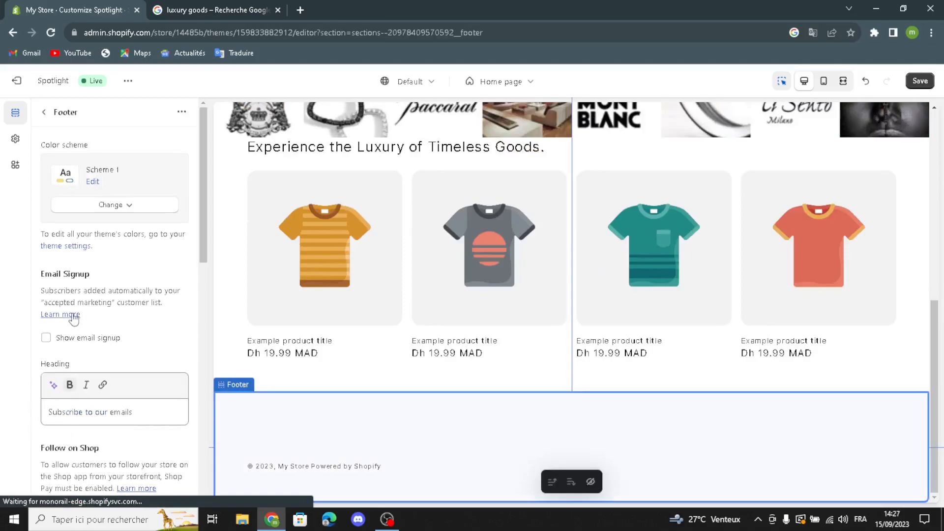
pyautogui.click(78, 210)
pyautogui.click(77, 210)
pyautogui.click(46, 338)
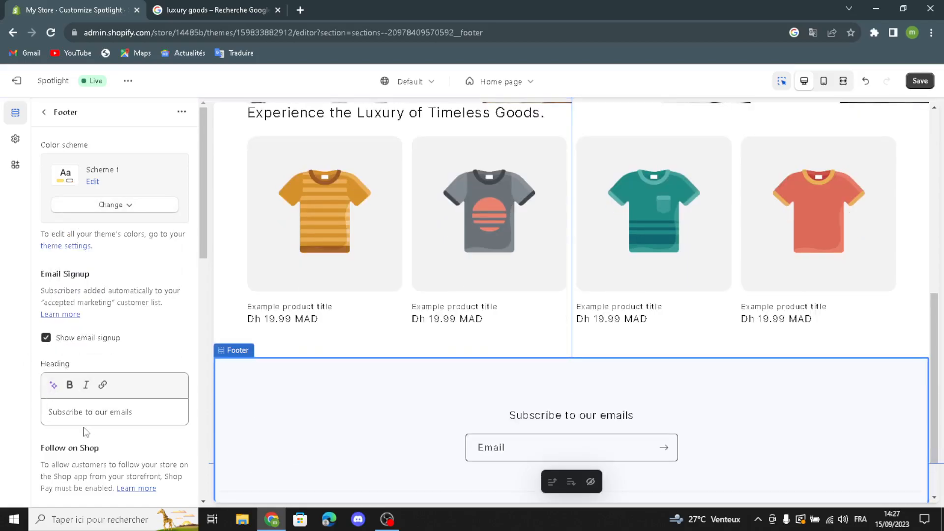
# Enable Follow on Shop for the footer and return to the home page section list
pyautogui.scroll(-2, 79, 448)
pyautogui.click(46, 394)
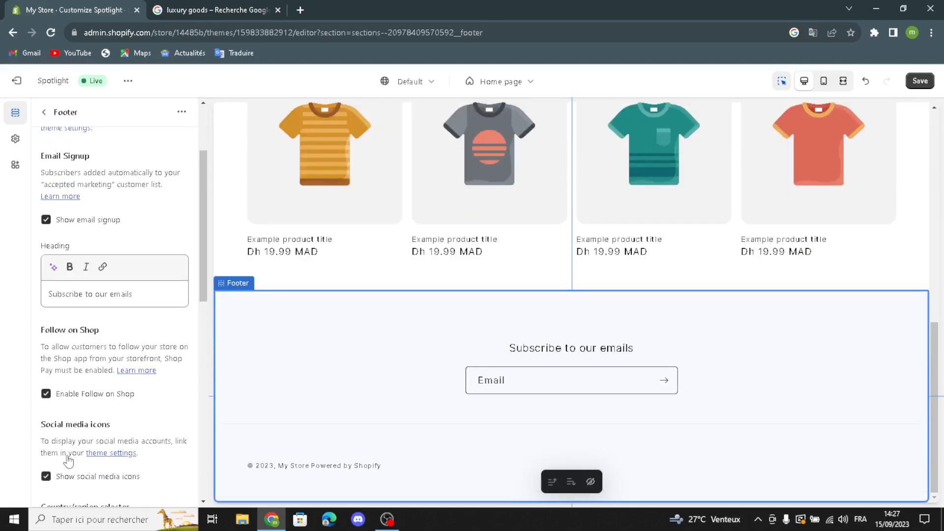
pyautogui.scroll(2, 116, 410)
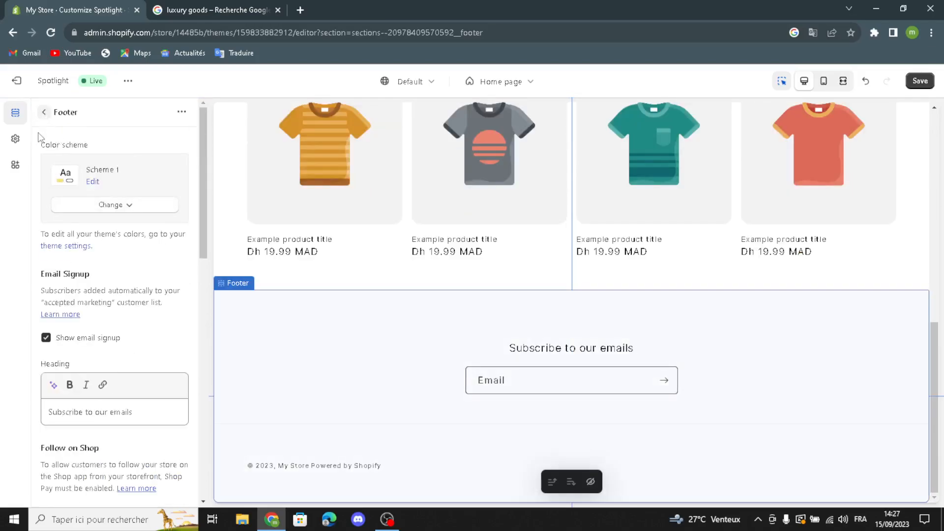
pyautogui.click(44, 112)
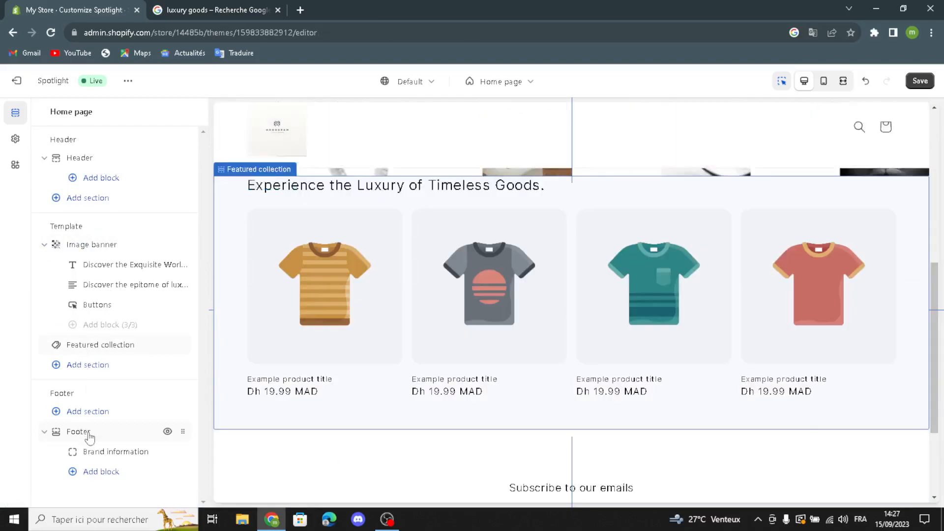
# Look over the sections that can be added to the template and the Logo, Colors, Typography and Animations theme settings
pyautogui.click(105, 368)
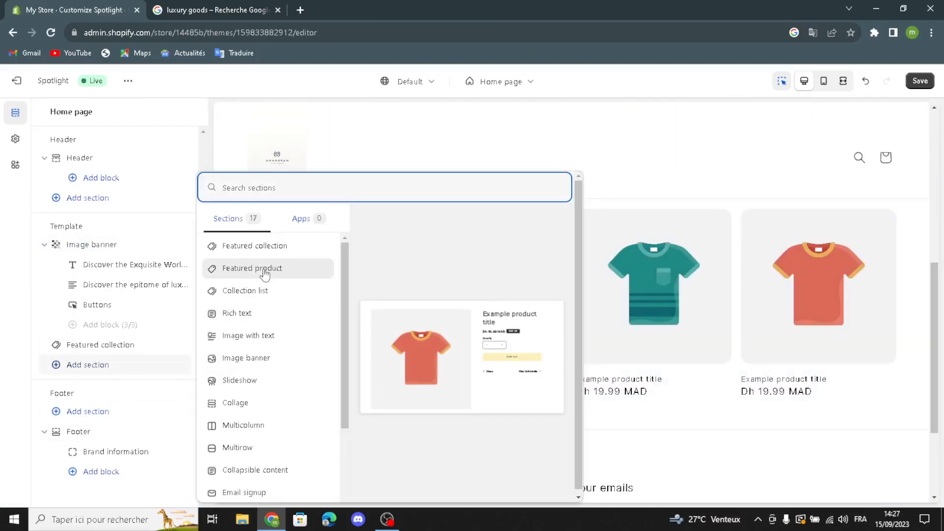
pyautogui.click(2, 340)
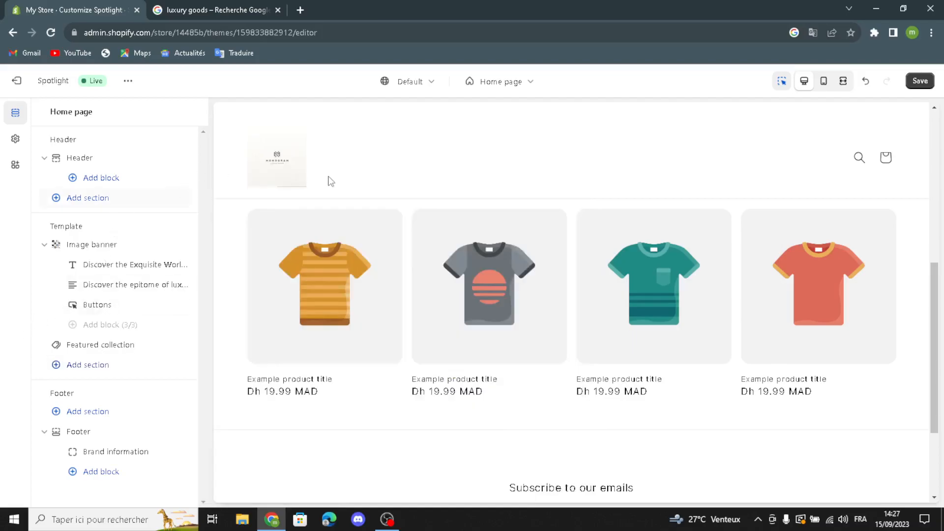
pyautogui.click(16, 139)
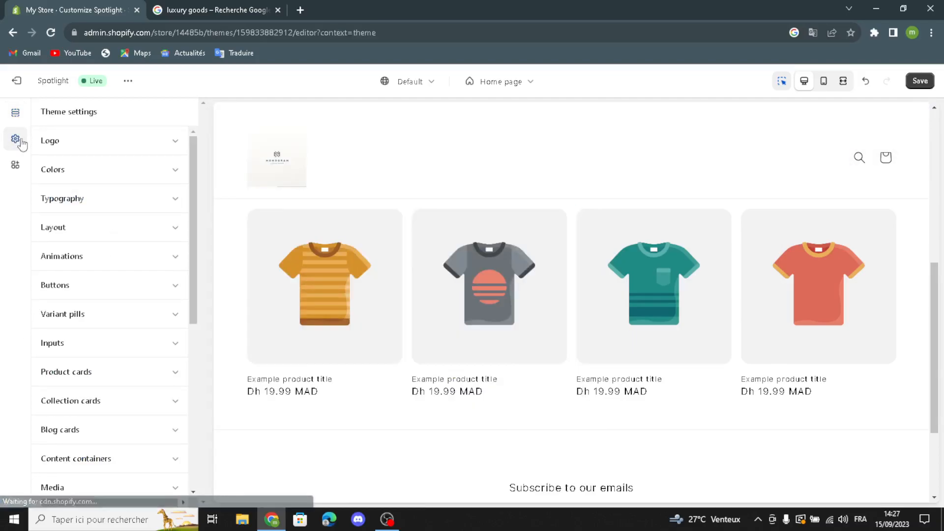
pyautogui.click(124, 140)
pyautogui.click(126, 140)
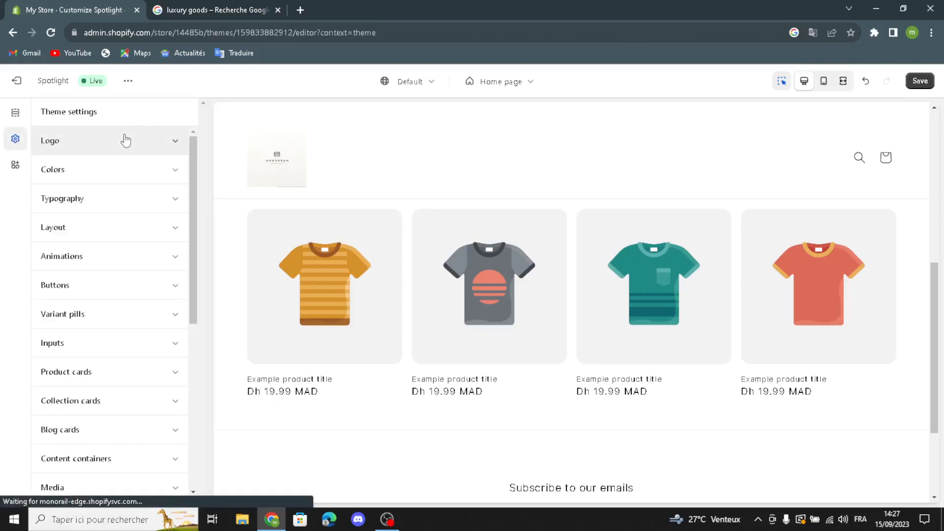
pyautogui.click(125, 141)
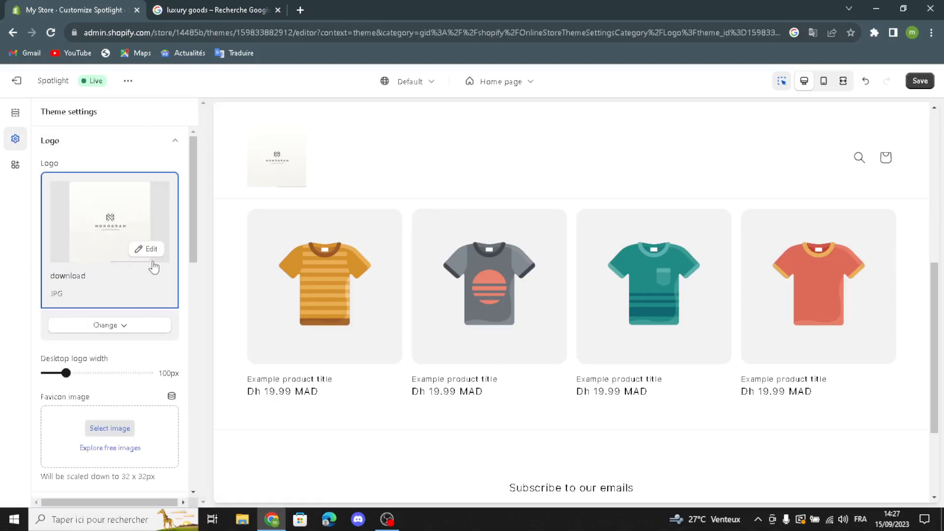
pyautogui.click(57, 145)
pyautogui.click(95, 179)
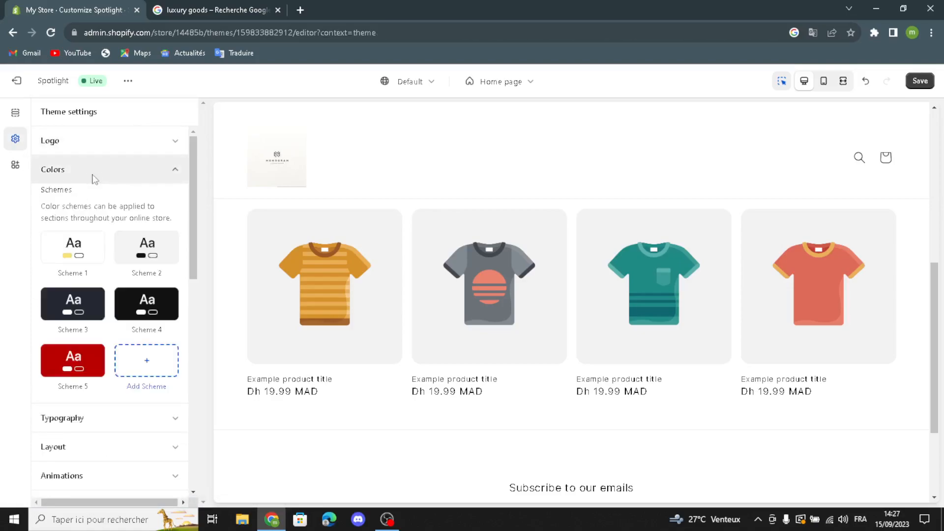
pyautogui.click(117, 169)
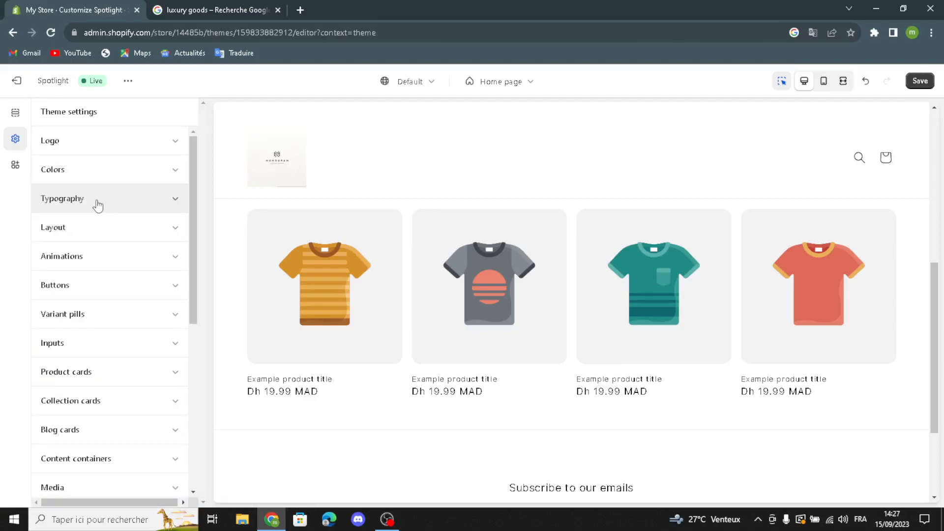
pyautogui.scroll(-2, 108, 369)
pyautogui.scroll(2, 108, 366)
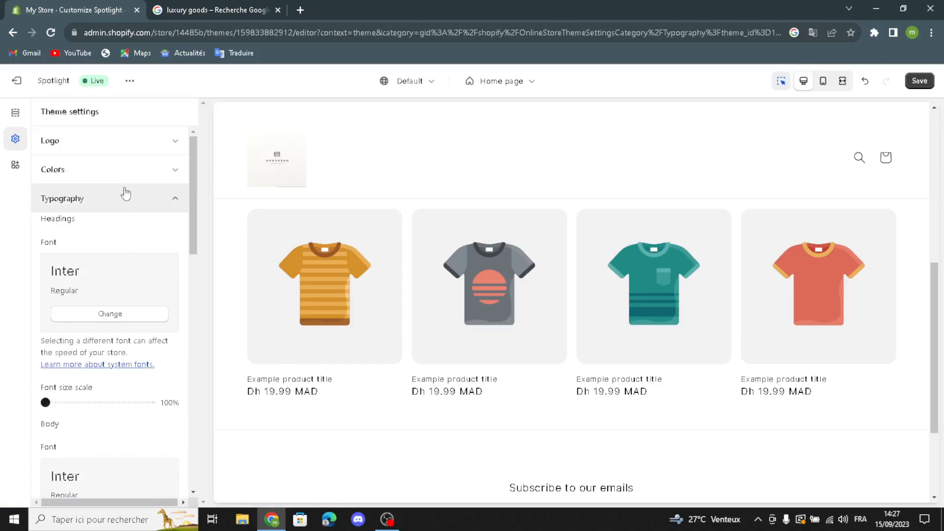
pyautogui.click(93, 191)
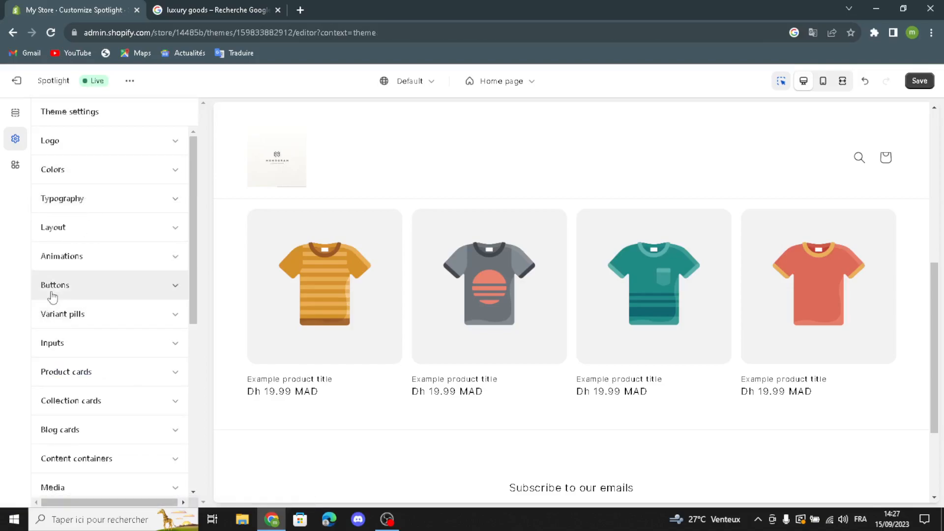
pyautogui.click(69, 264)
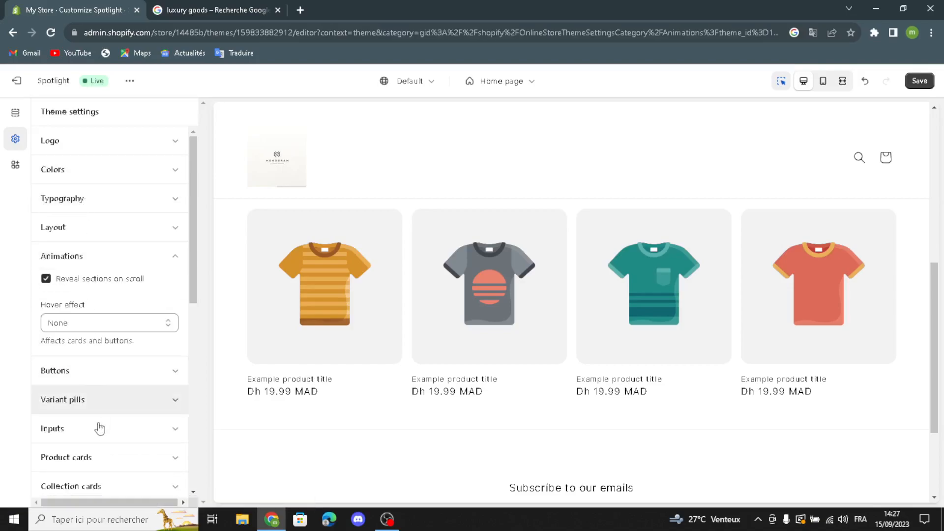
pyautogui.scroll(-1, 98, 420)
pyautogui.click(94, 203)
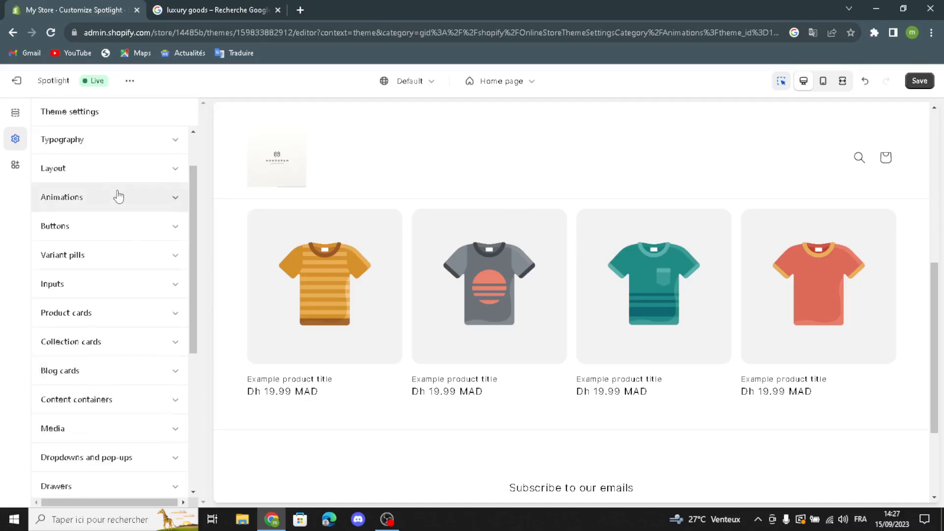
# Save the customized Spotlight theme and exit the theme editor
pyautogui.scroll(5, 610, 377)
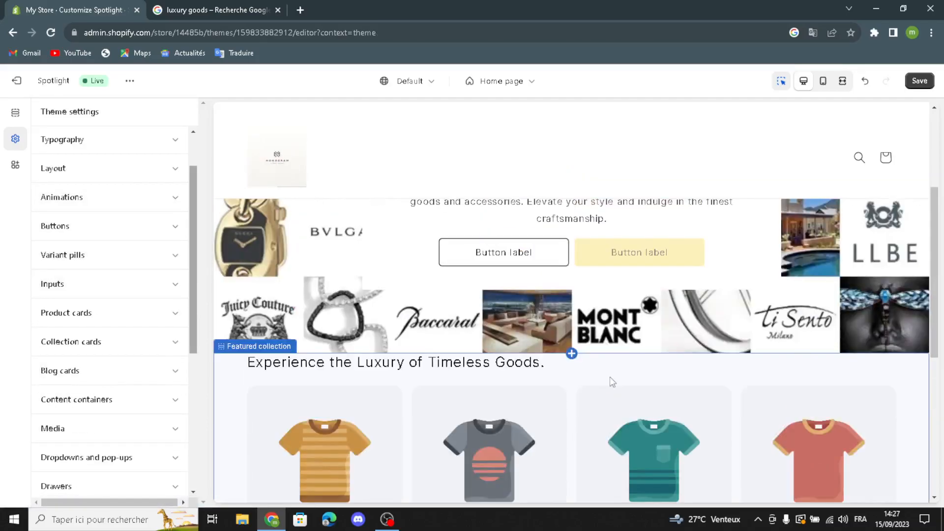
pyautogui.click(925, 83)
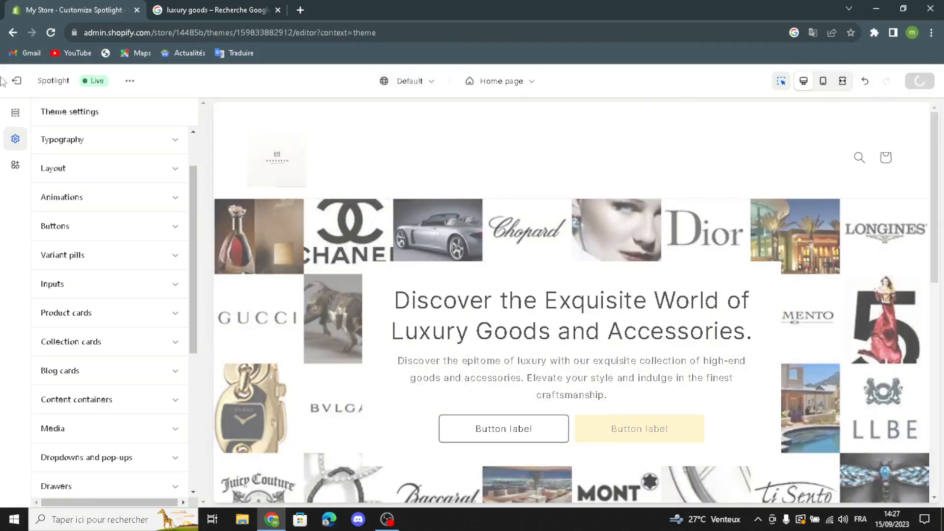
pyautogui.click(15, 81)
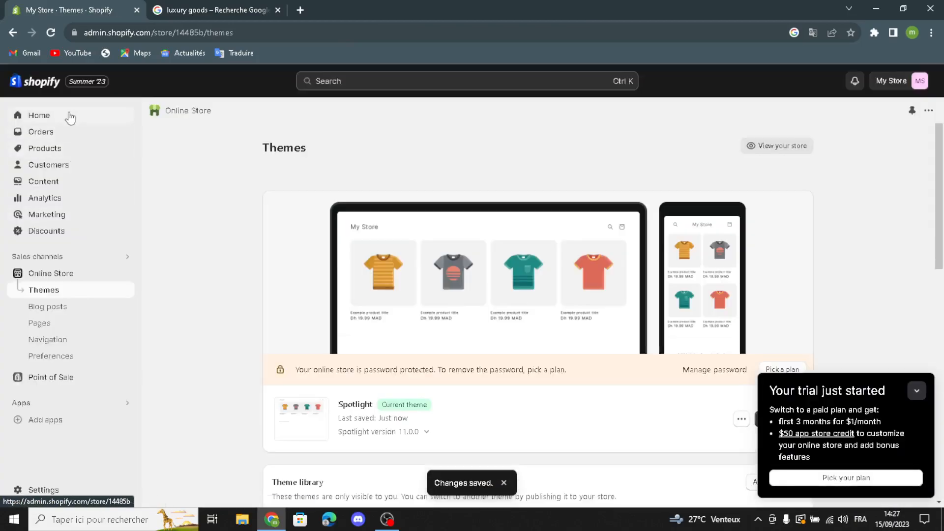
# Mark "Add a custom domain" and "Add sharing details" as completed in the Home setup guide and collapse the trial notice
pyautogui.click(69, 116)
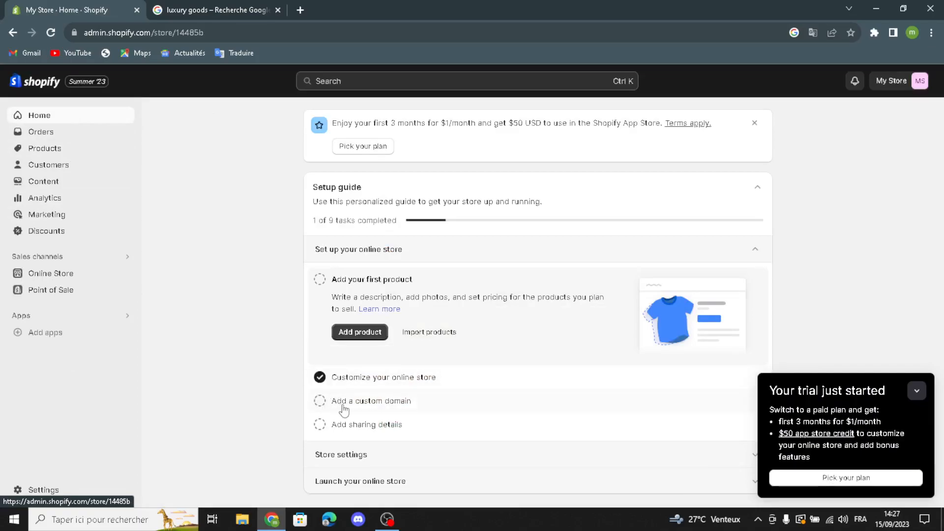
pyautogui.click(320, 401)
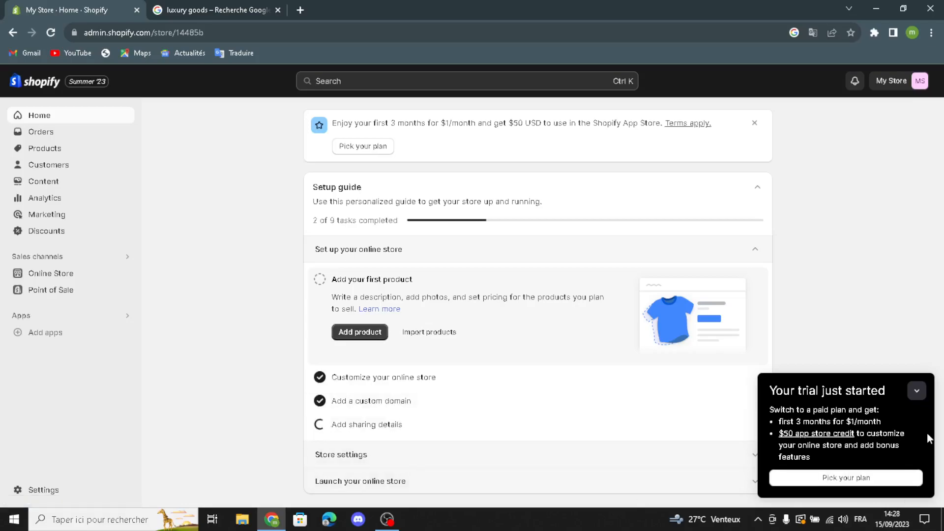
pyautogui.click(918, 392)
# Set the store name to LuxeChic through the setup guide's store settings, save it and return to Home
pyautogui.click(478, 454)
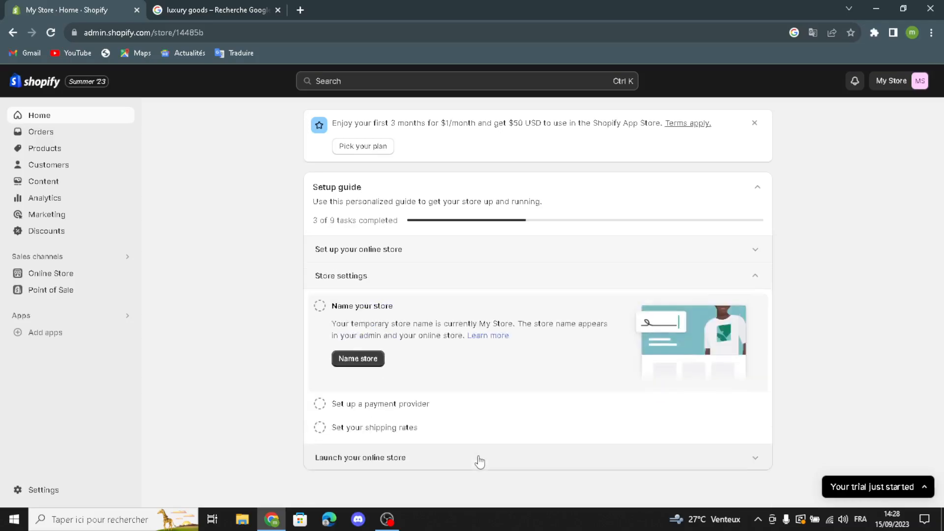
pyautogui.click(364, 364)
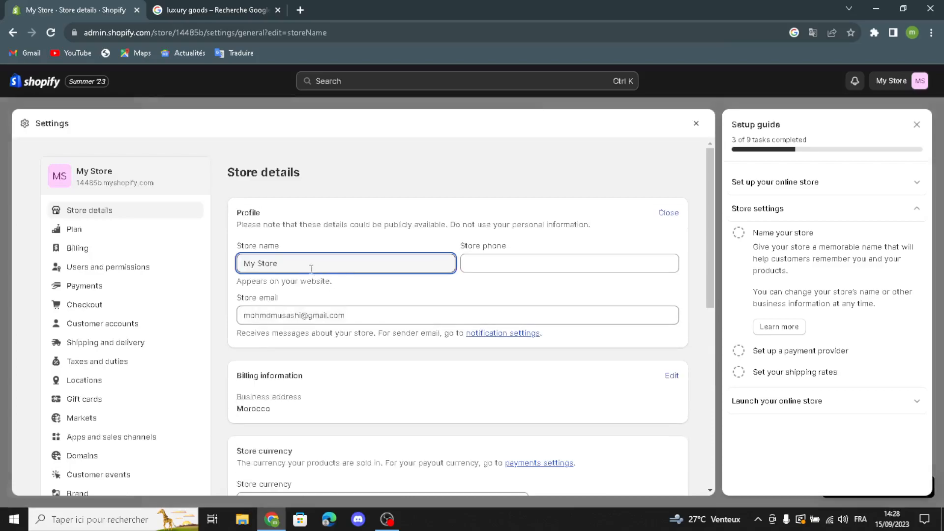
pyautogui.moveTo(312, 266); pyautogui.dragTo(204, 261)
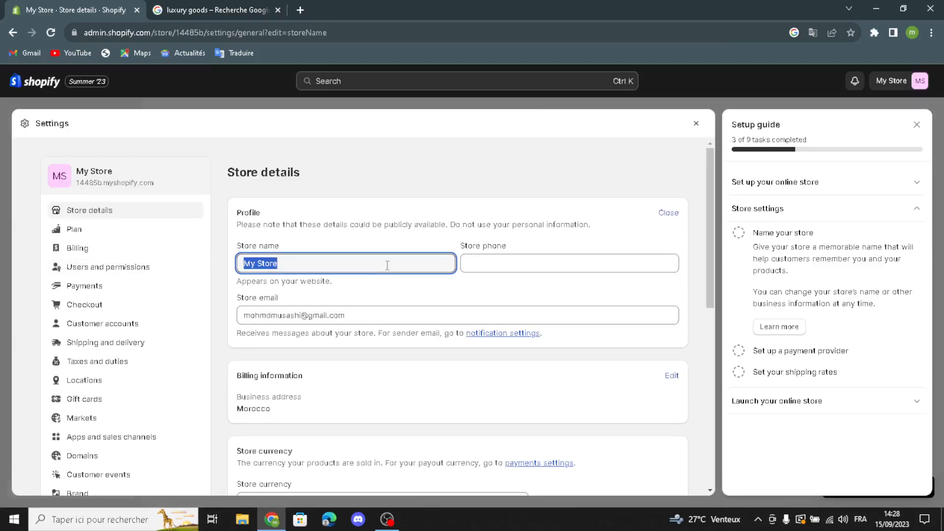
pyautogui.write('LuxeChic')
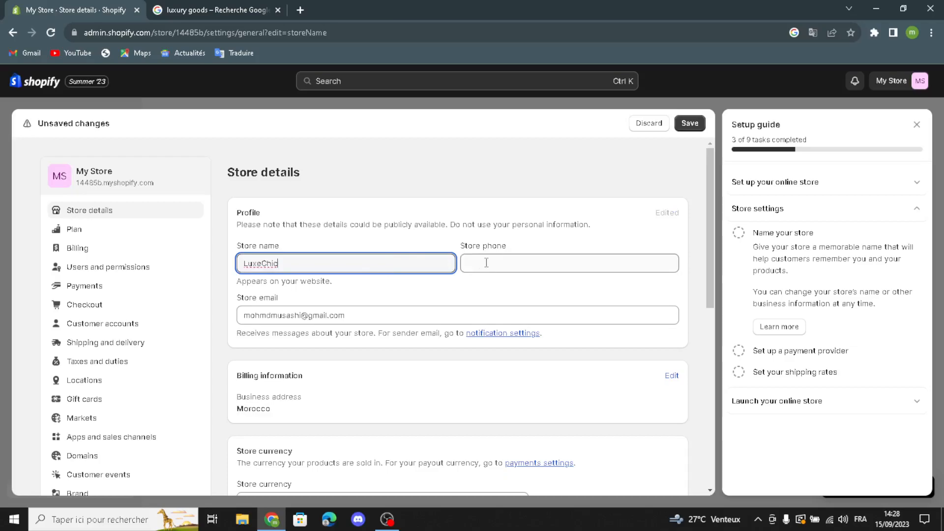
pyautogui.click(465, 271)
pyautogui.click(389, 309)
pyautogui.click(686, 129)
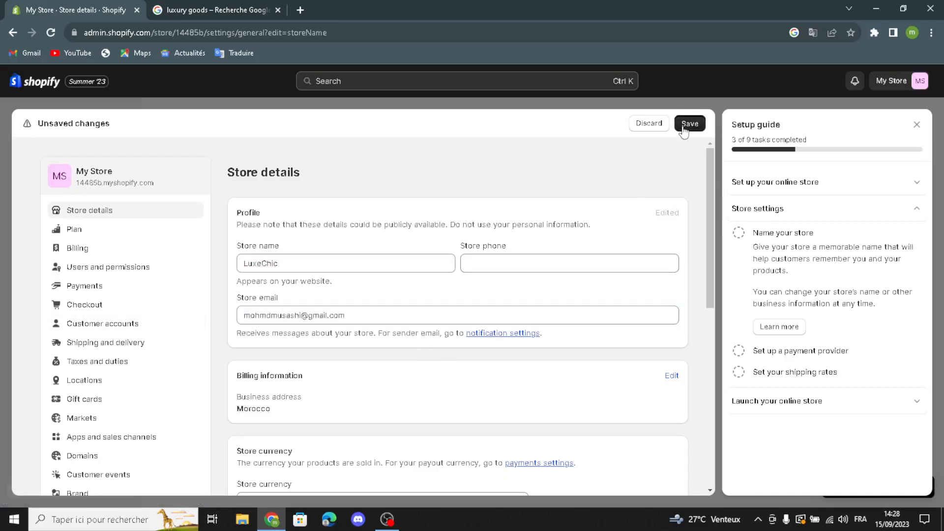
pyautogui.click(917, 126)
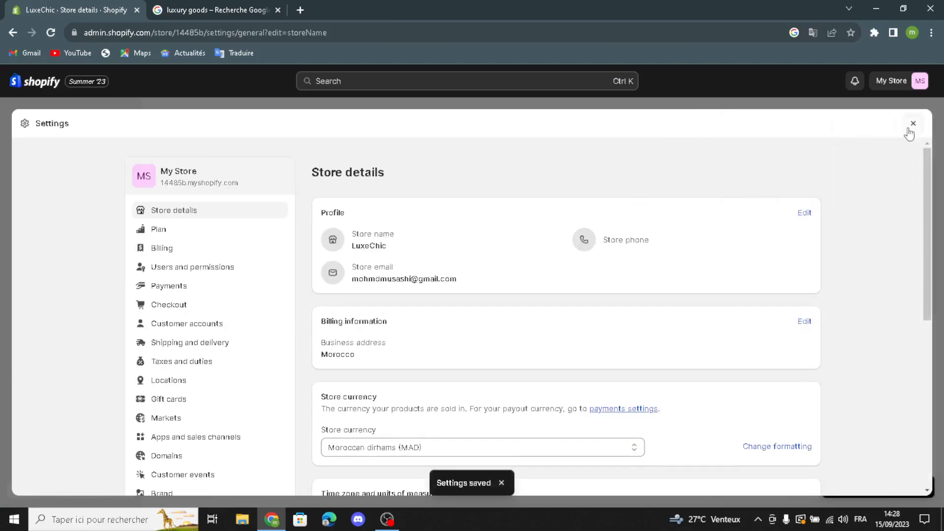
pyautogui.click(912, 124)
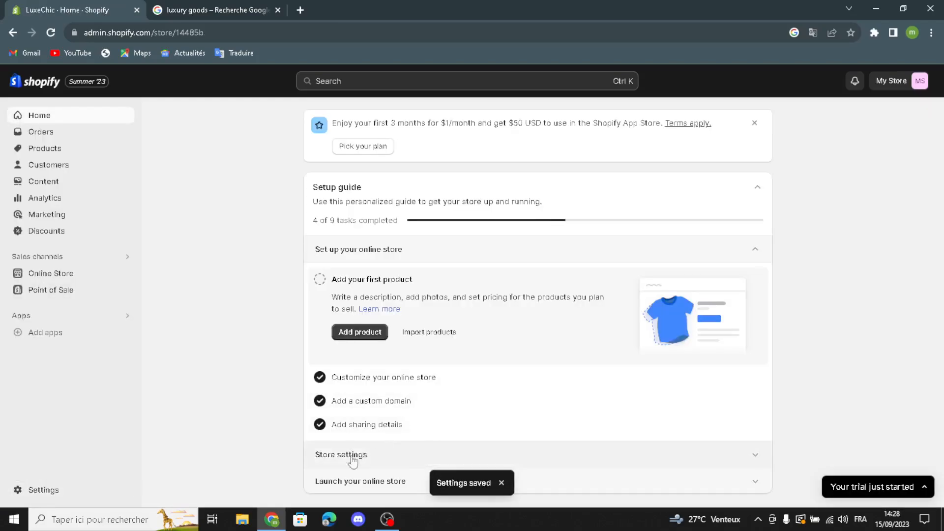